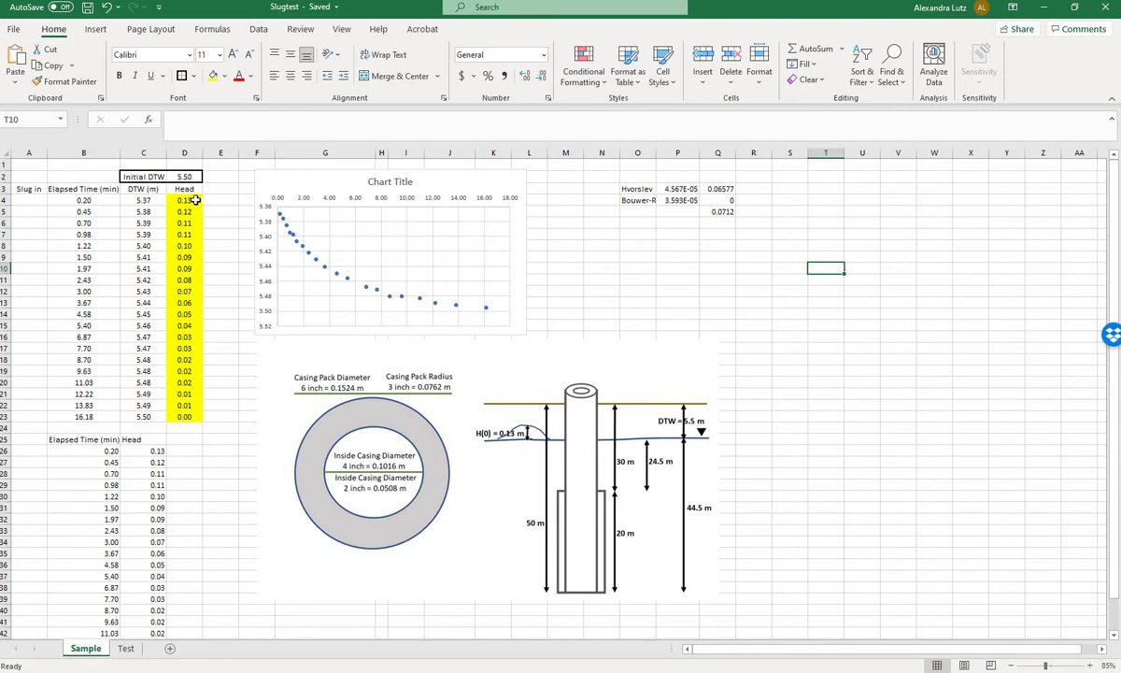
Step: Inspect the D4 Head formula =$D$2-C4 in Excel and confirm it yields 0.13
left_click(187, 200)
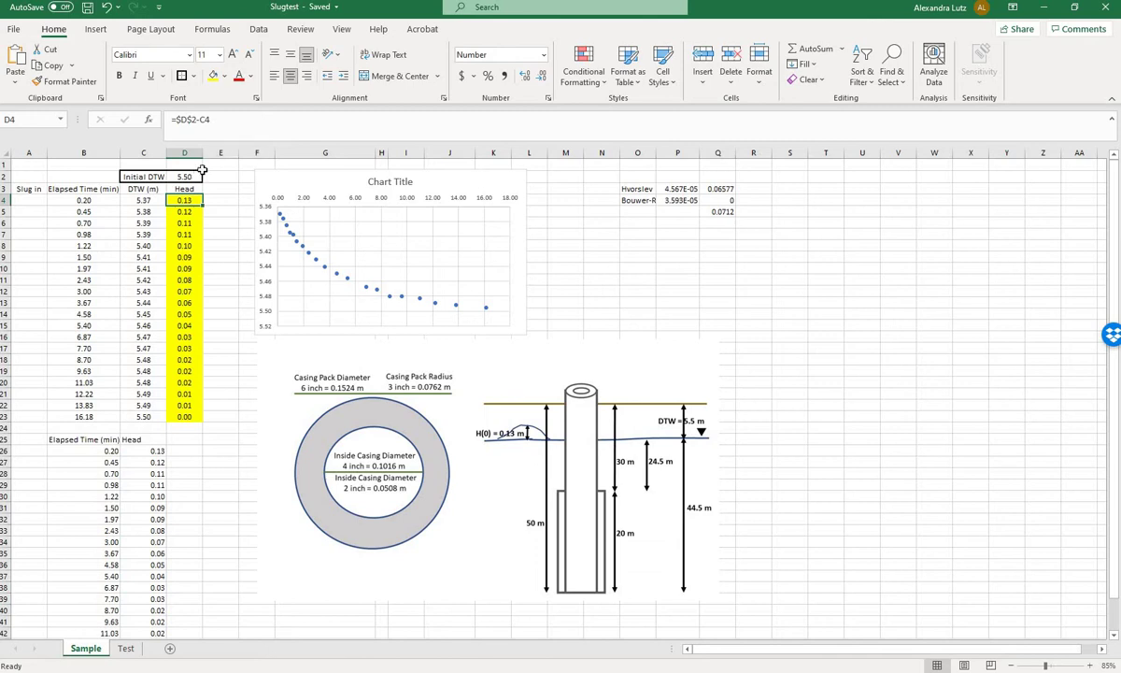
left_click(226, 120)
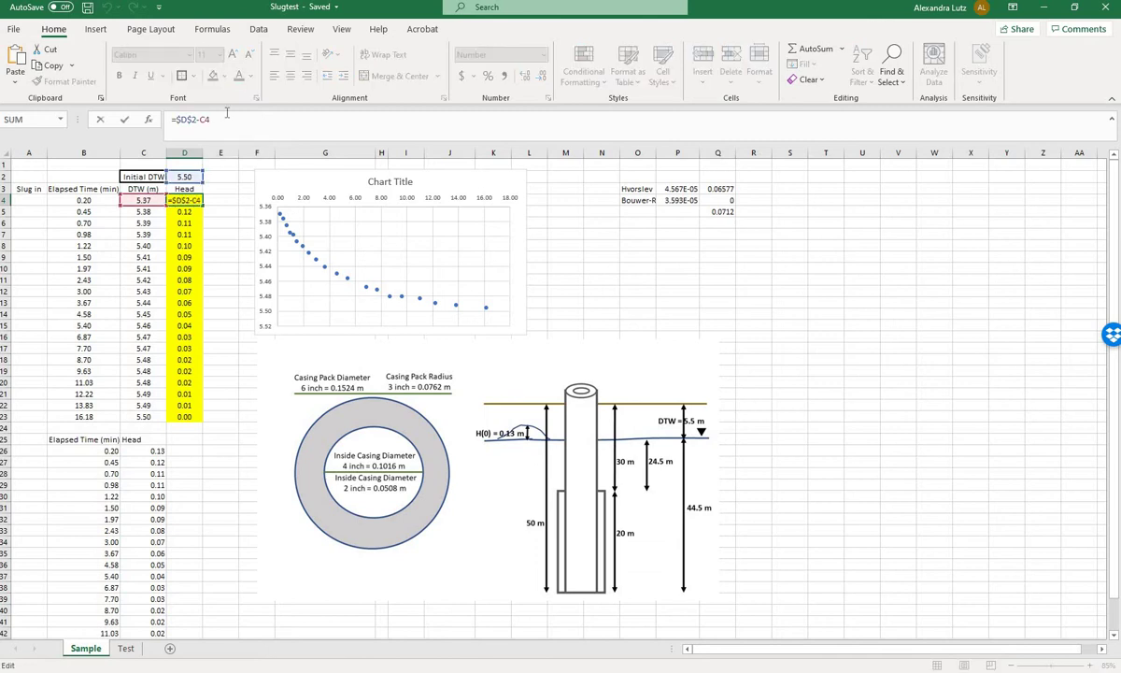
key("Return")
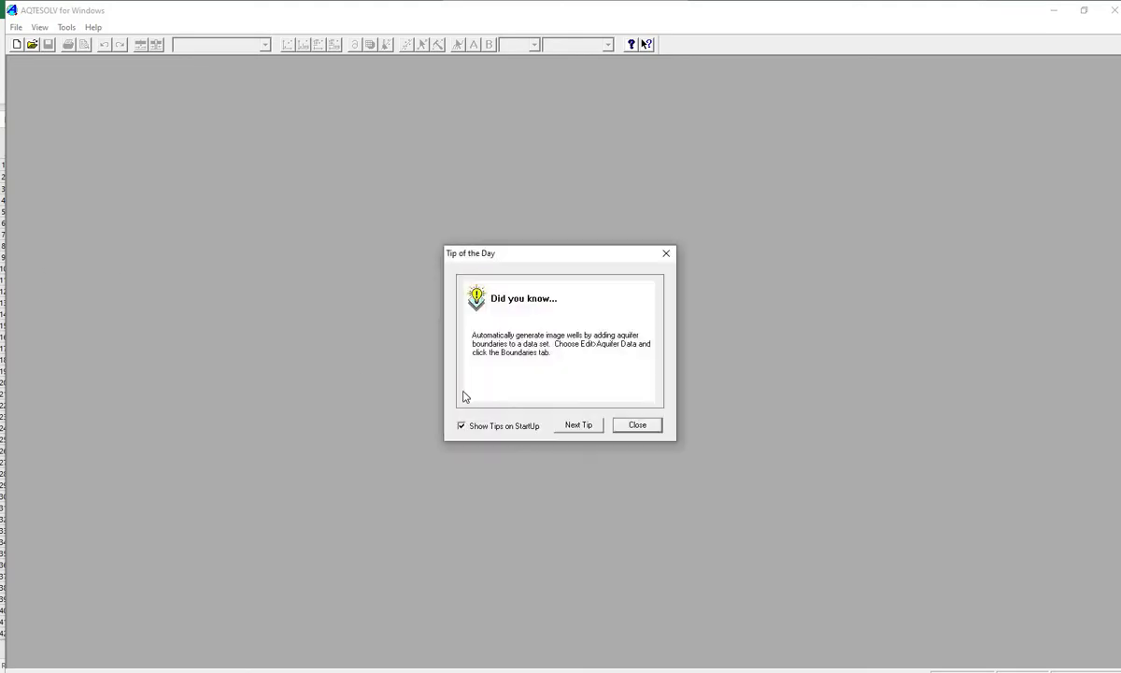
Step: Dismiss Tip of the Day and create a new data set of type Slug Test Wizard
left_click(638, 426)
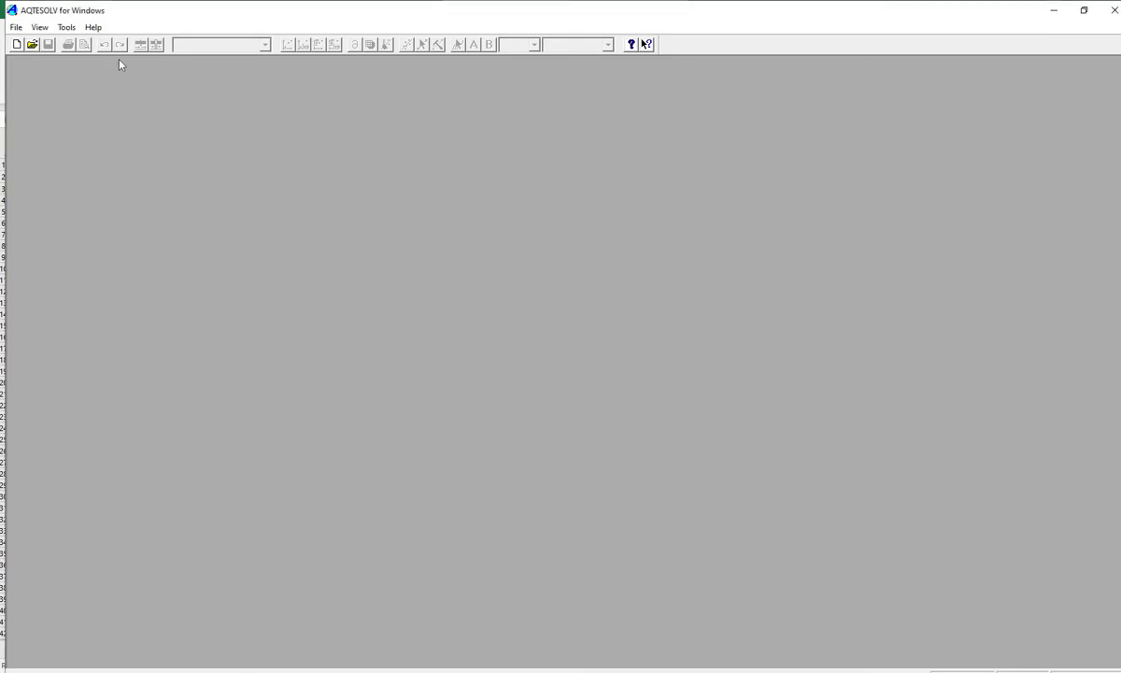
left_click(18, 45)
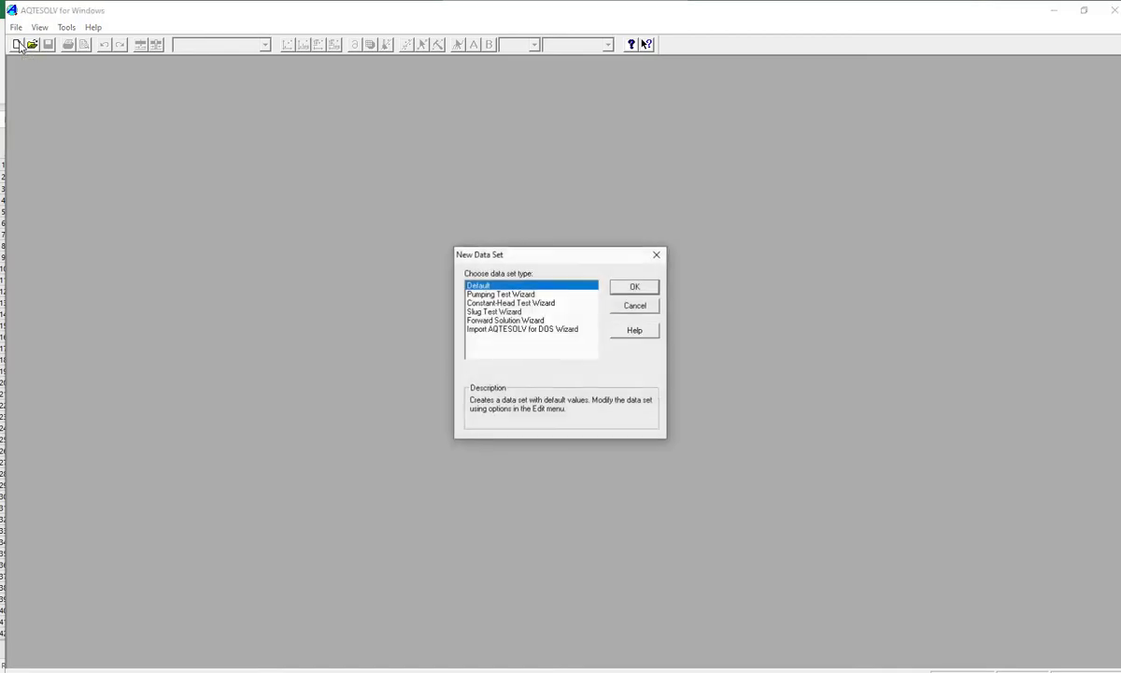
left_click(495, 311)
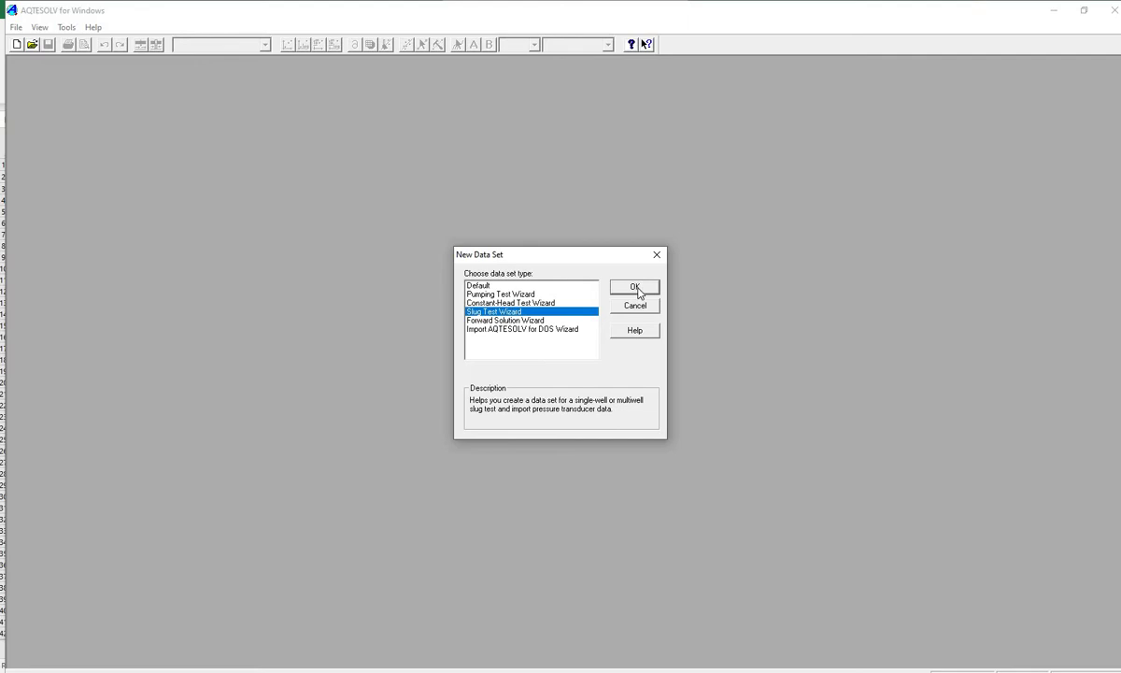
left_click(635, 288)
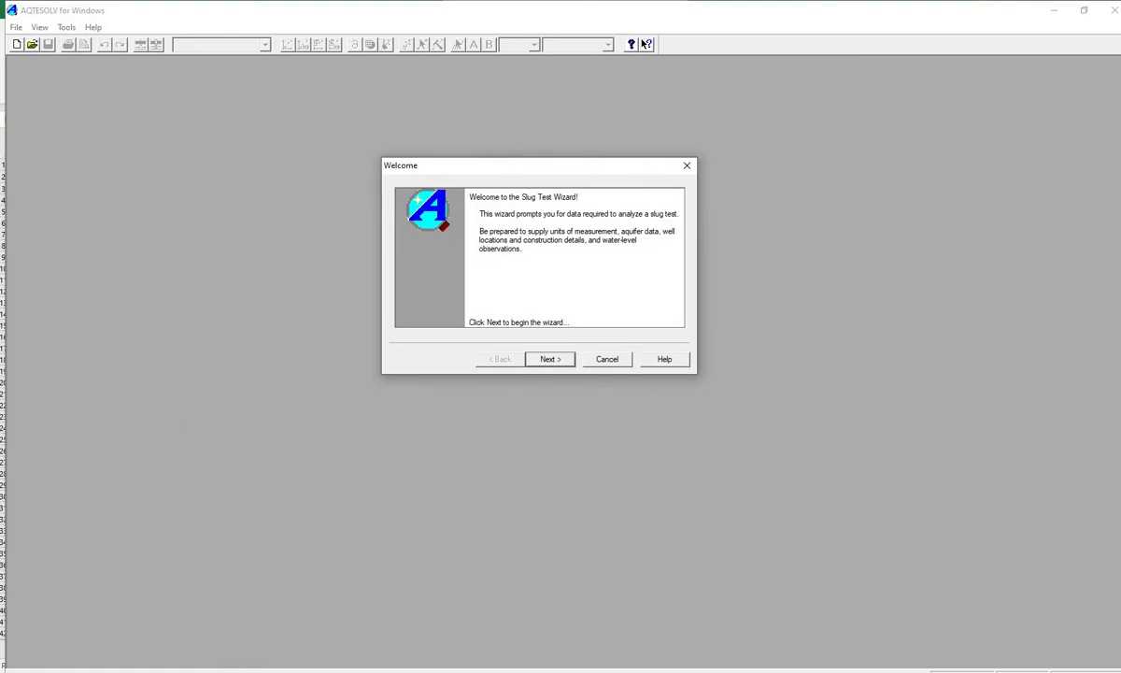
Step: Accept units L=m, T=min, K=m/day and the default project info in the wizard
left_click(549, 360)
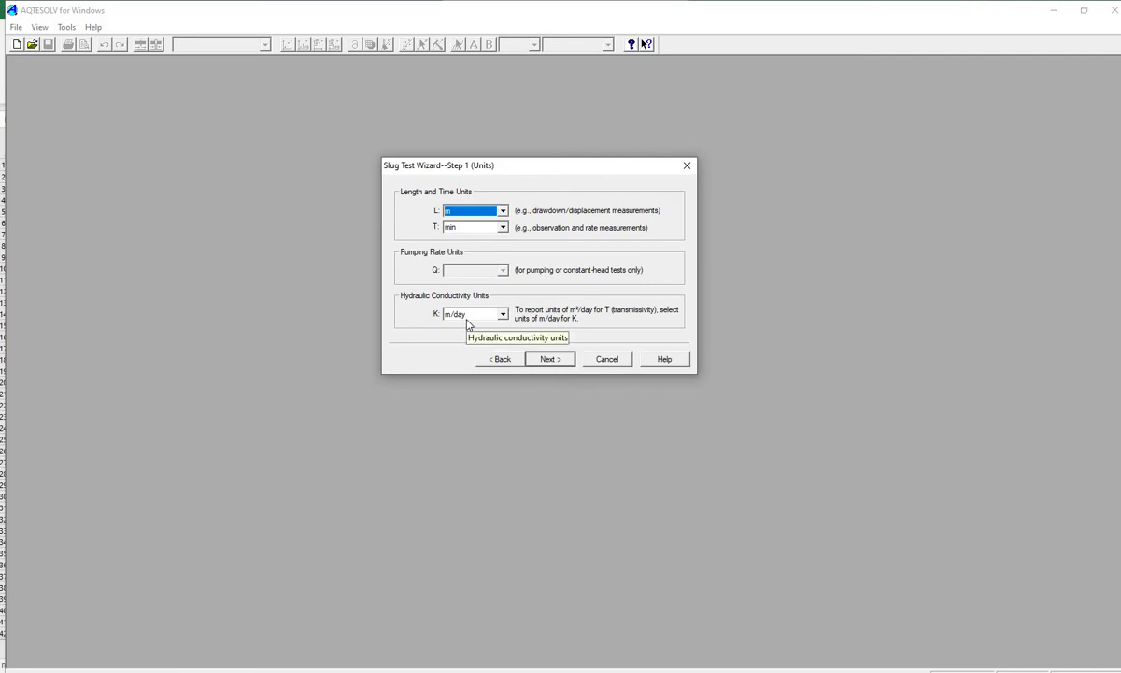
left_click(550, 360)
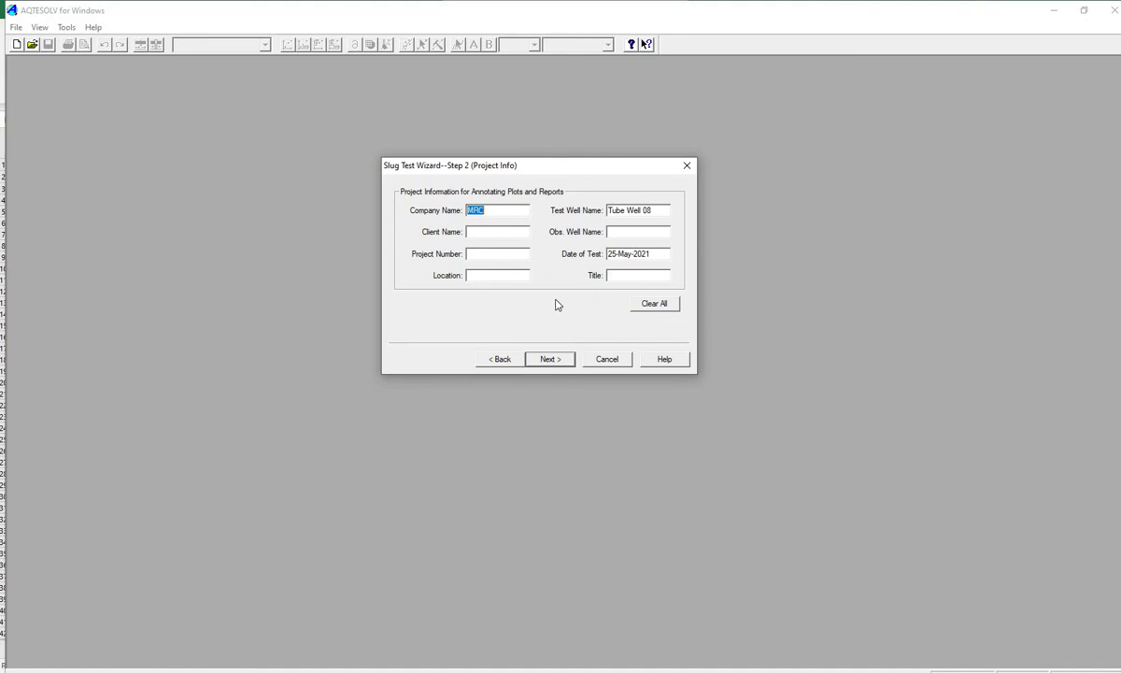
left_click(546, 361)
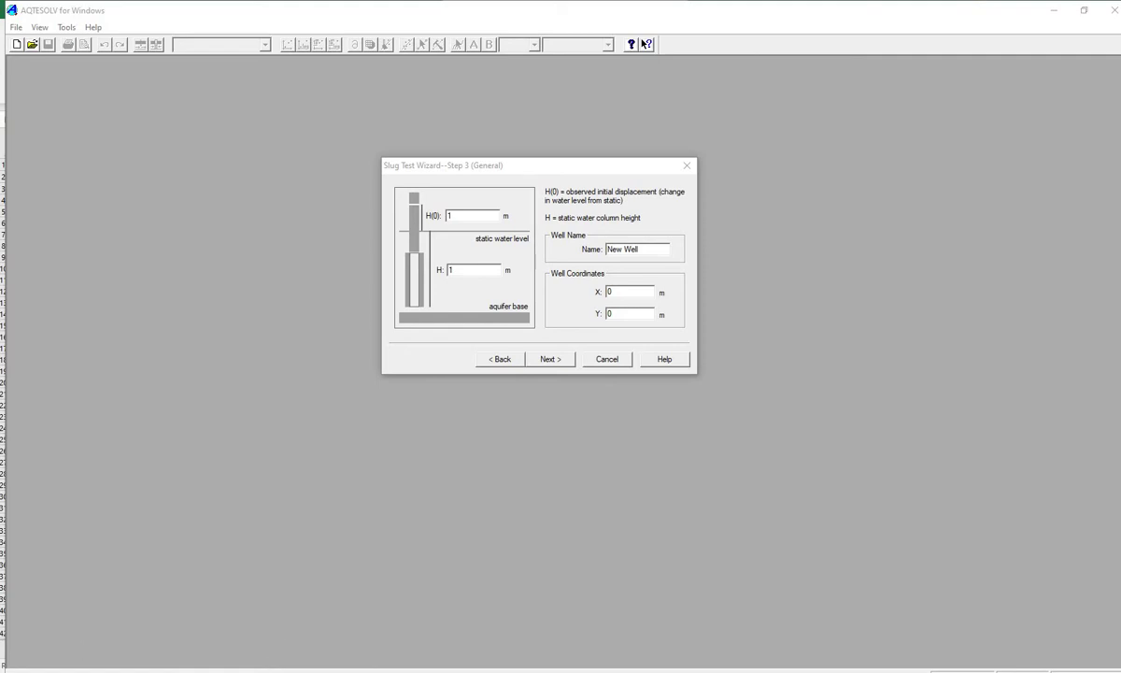
Step: Check the workbook, then set H(0) to 0.13 m on Step 3 and continue
key("alt+Tab")
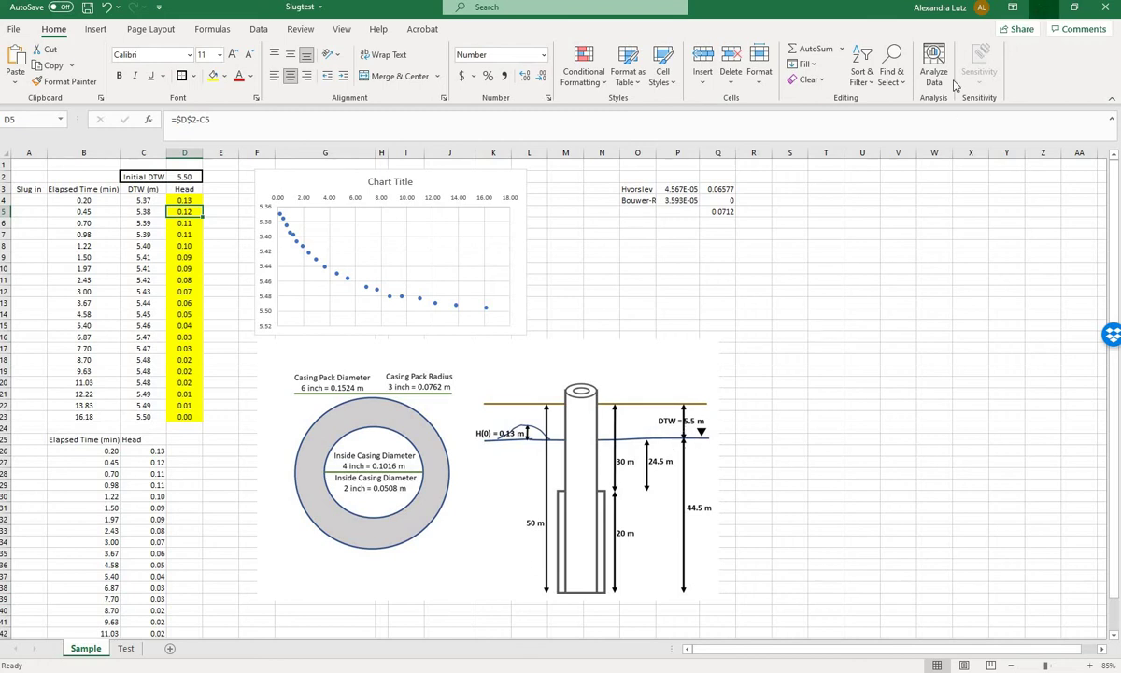
left_click(1043, 12)
left_click(432, 207)
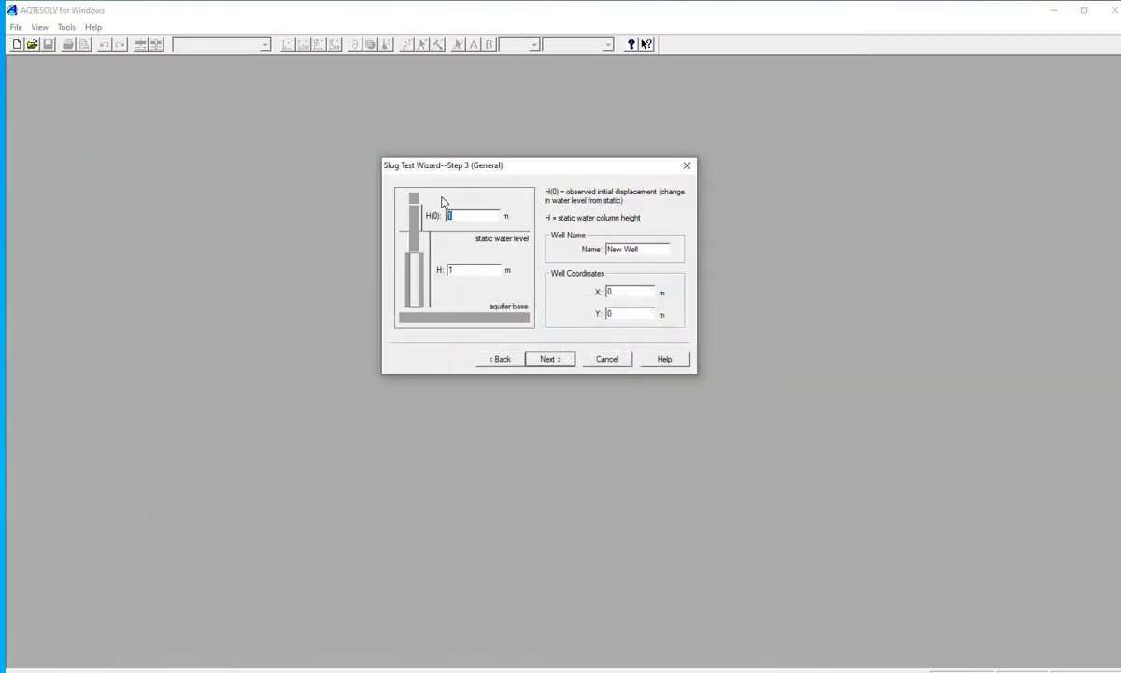
type("0.13")
type("44")
type(".5")
left_click(547, 360)
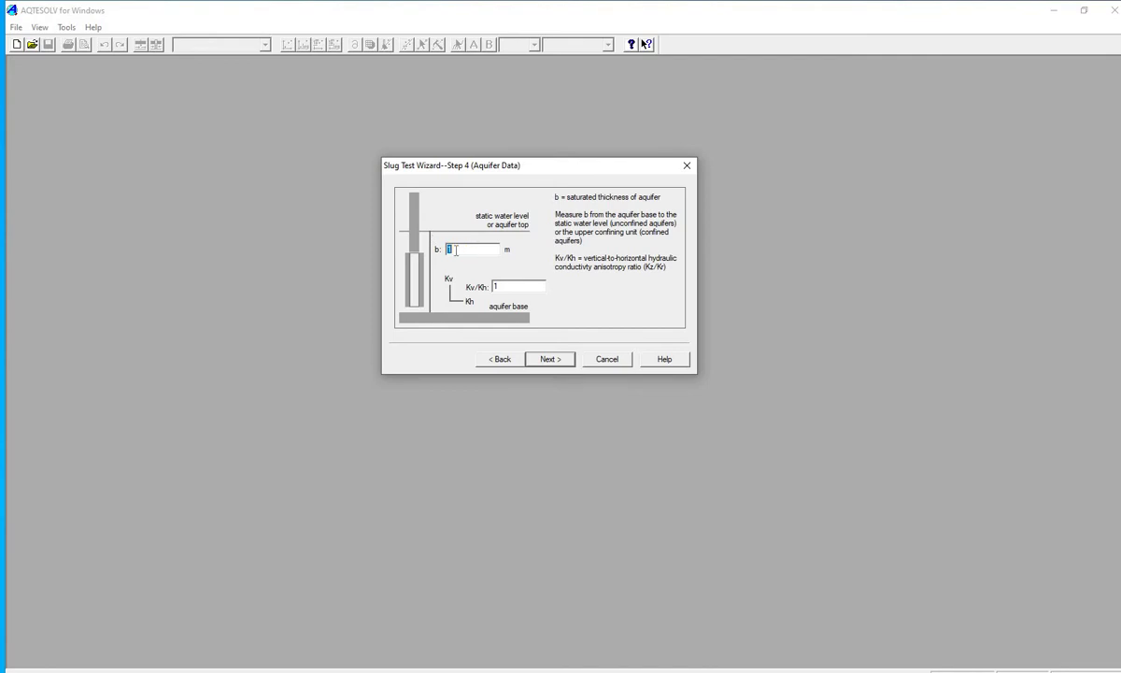
Step: Enter saturated thickness b of 44.5 m on Step 4 and continue
type("44.5")
left_click(551, 360)
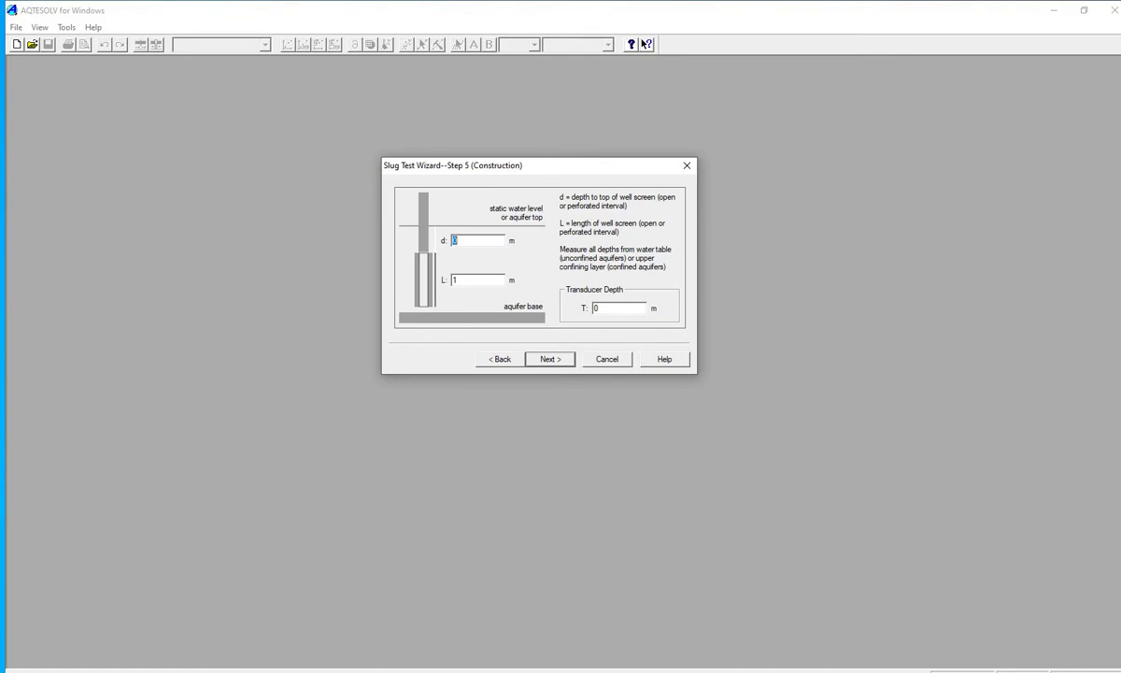
Step: Set screen top depth d to 24.5 m and screen length L to 20 m, then continue
left_click(276, 612)
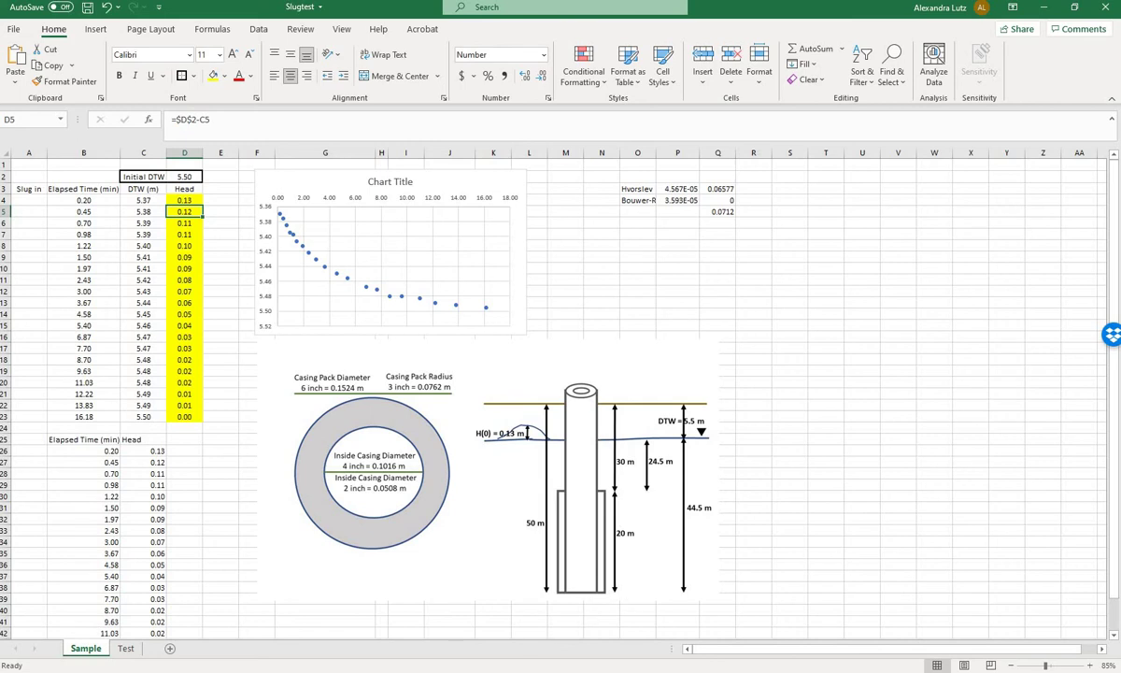
key("alt+Tab")
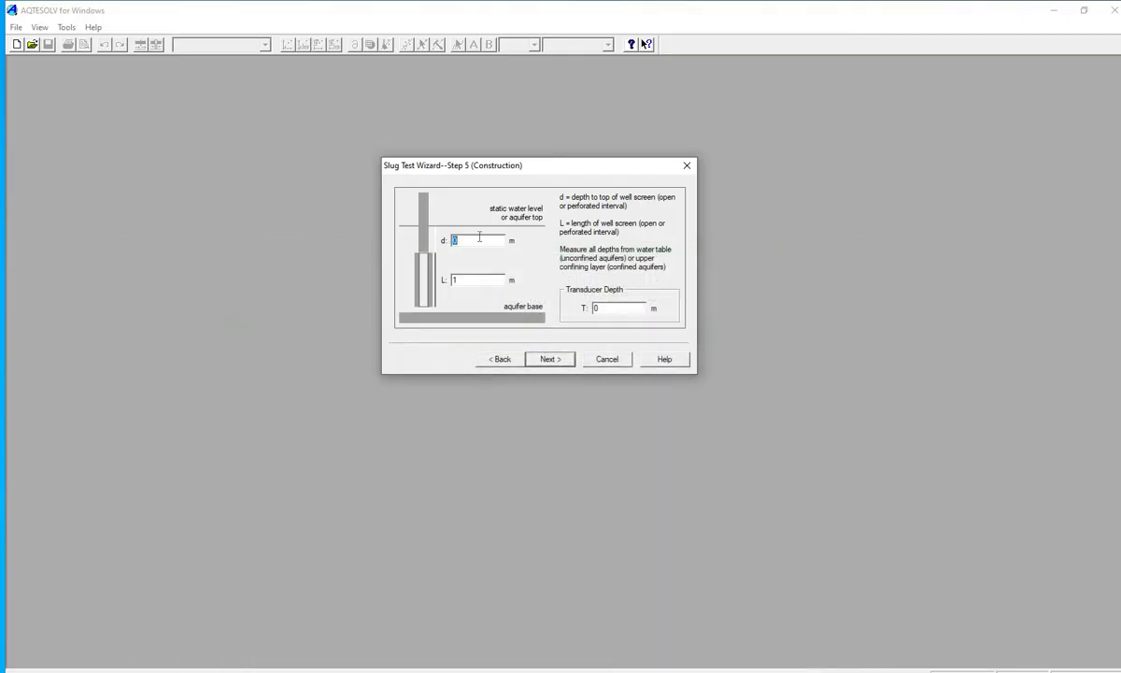
left_click(477, 240)
type("24.5")
key("Tab")
type("20")
left_click(550, 359)
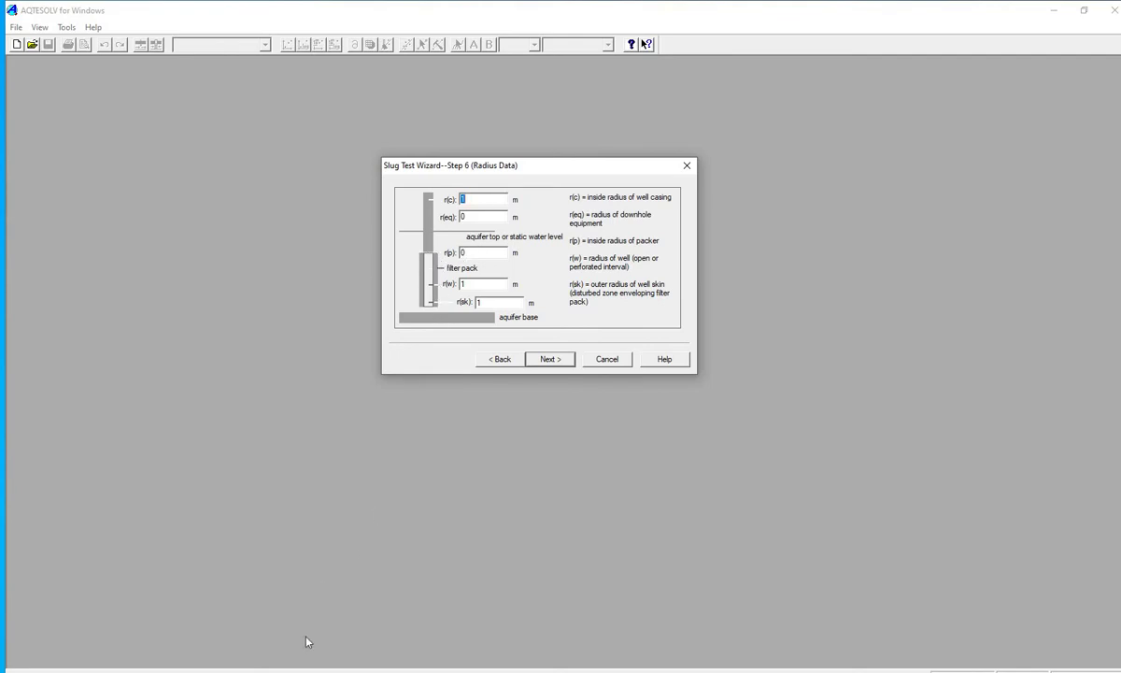
Step: Enter the well radii from the workbook: r(p) 0.0762 m and r(w) 0.0508 m
mouse_move(271, 669)
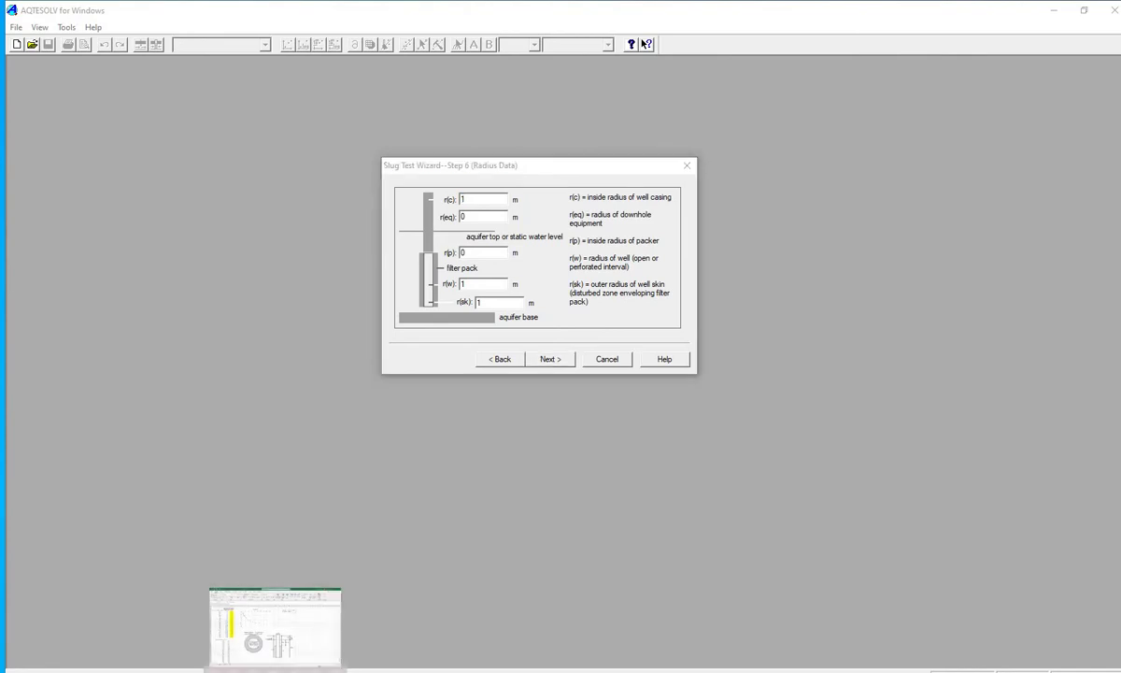
left_click(280, 617)
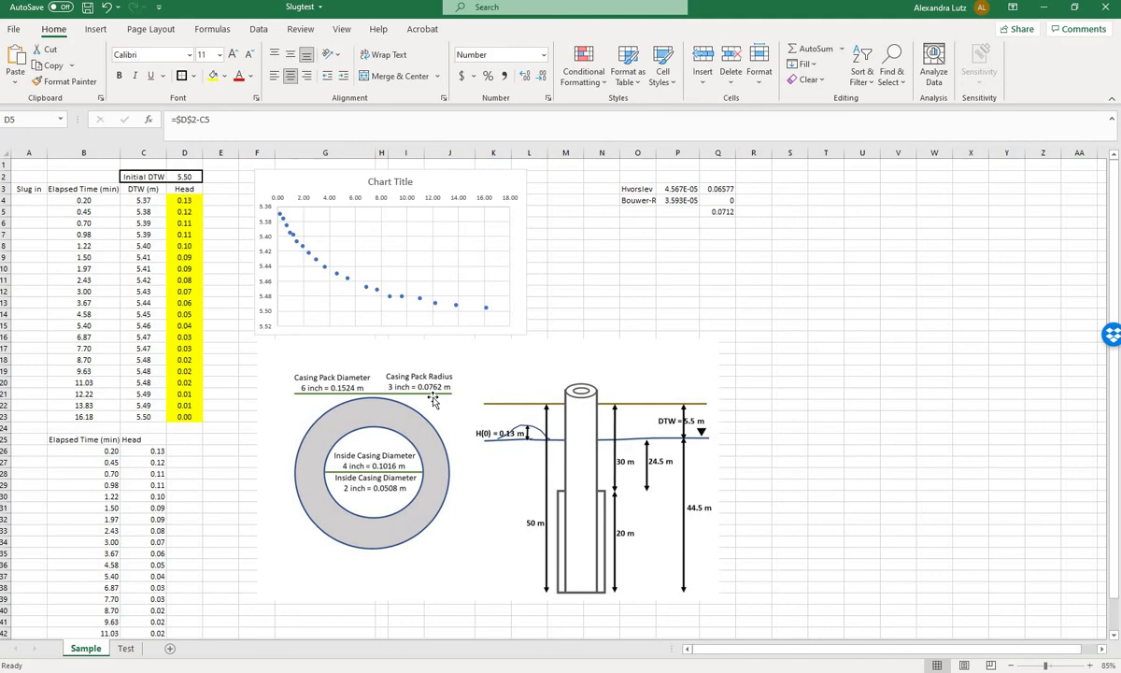
key("alt+Tab")
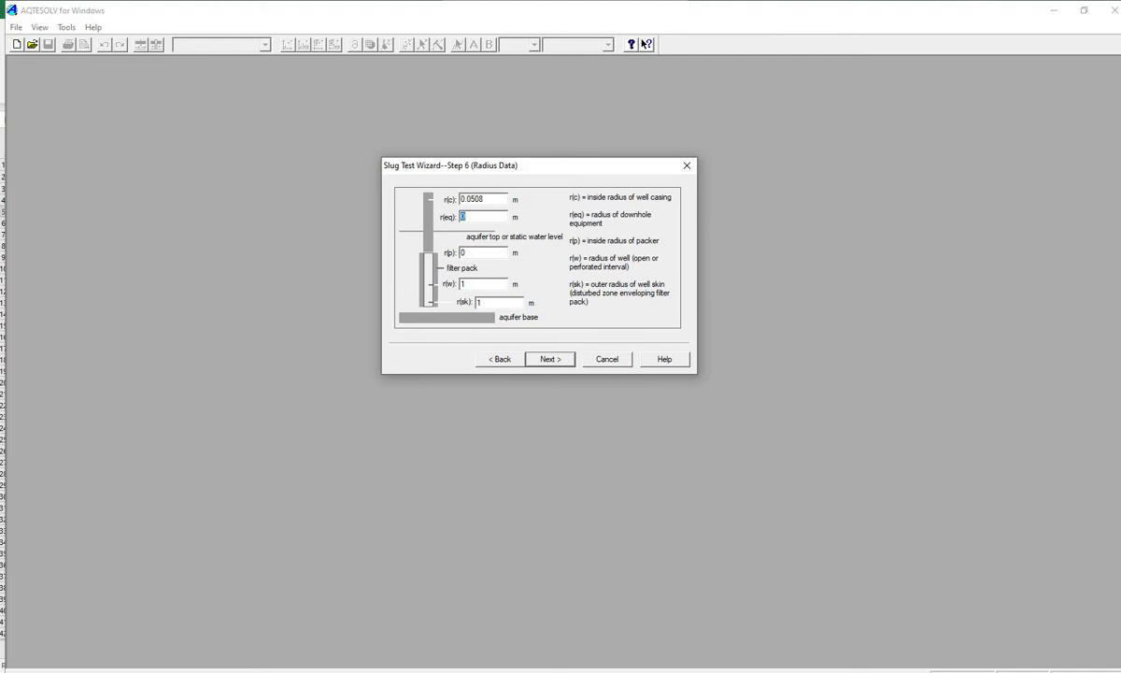
key("Tab")
type("0.0762")
key("Tab")
type("0.0508")
Step: Switch off frictional well-loss correction on Step 7 and continue to observations
left_click(550, 360)
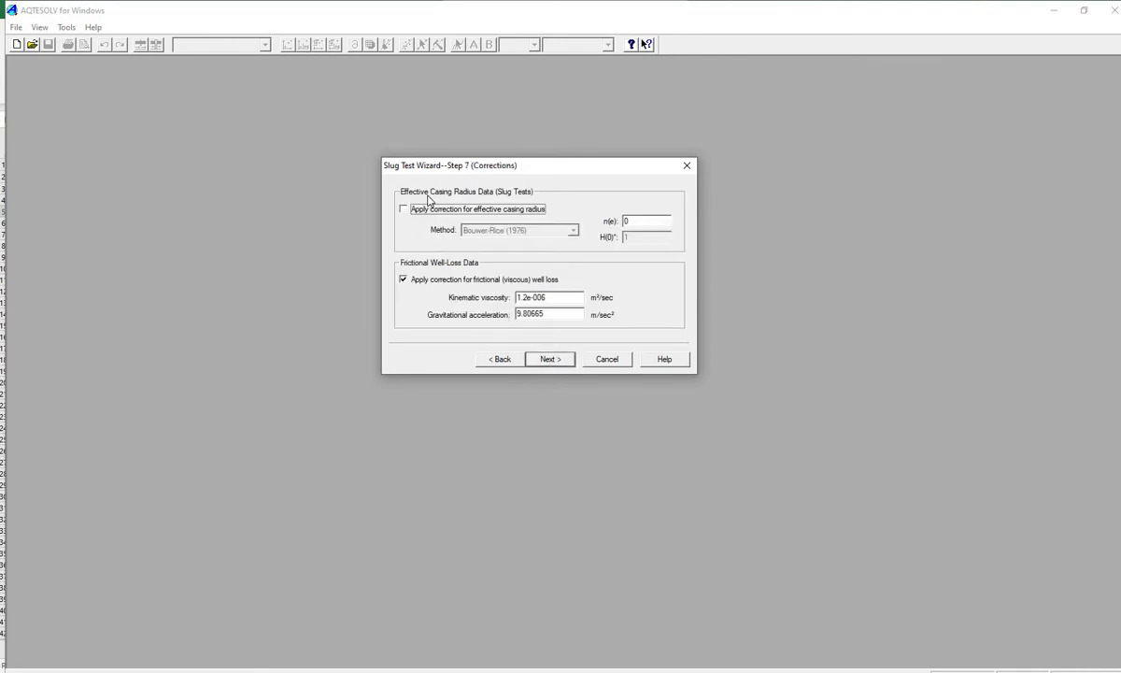
left_click(403, 280)
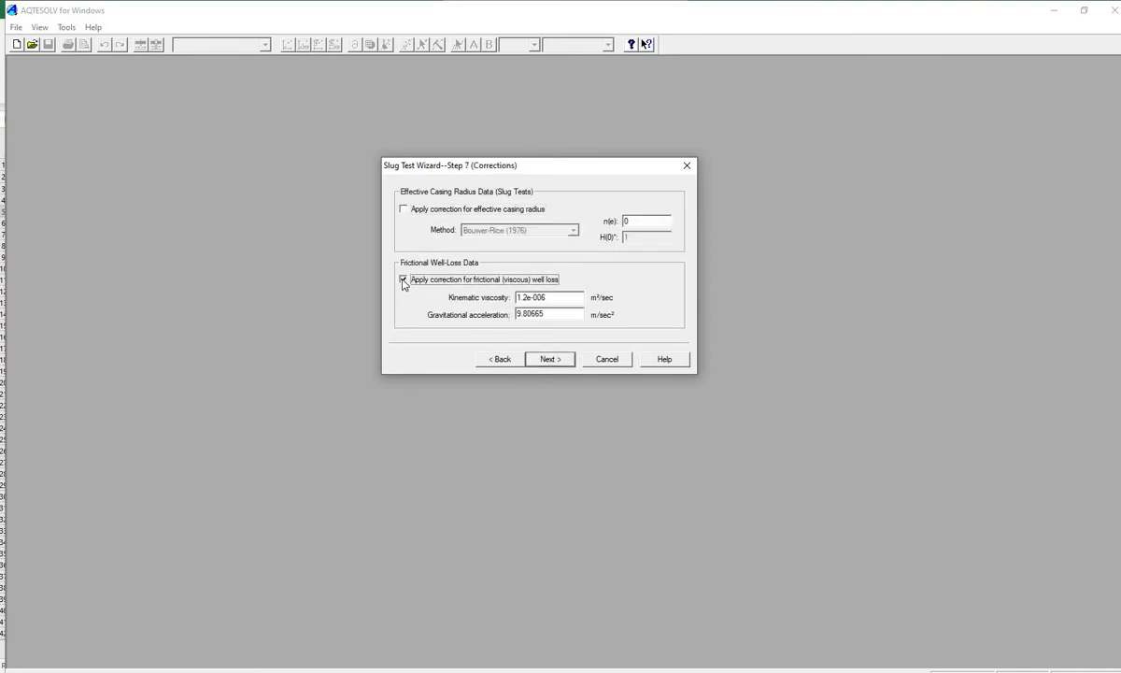
left_click(552, 360)
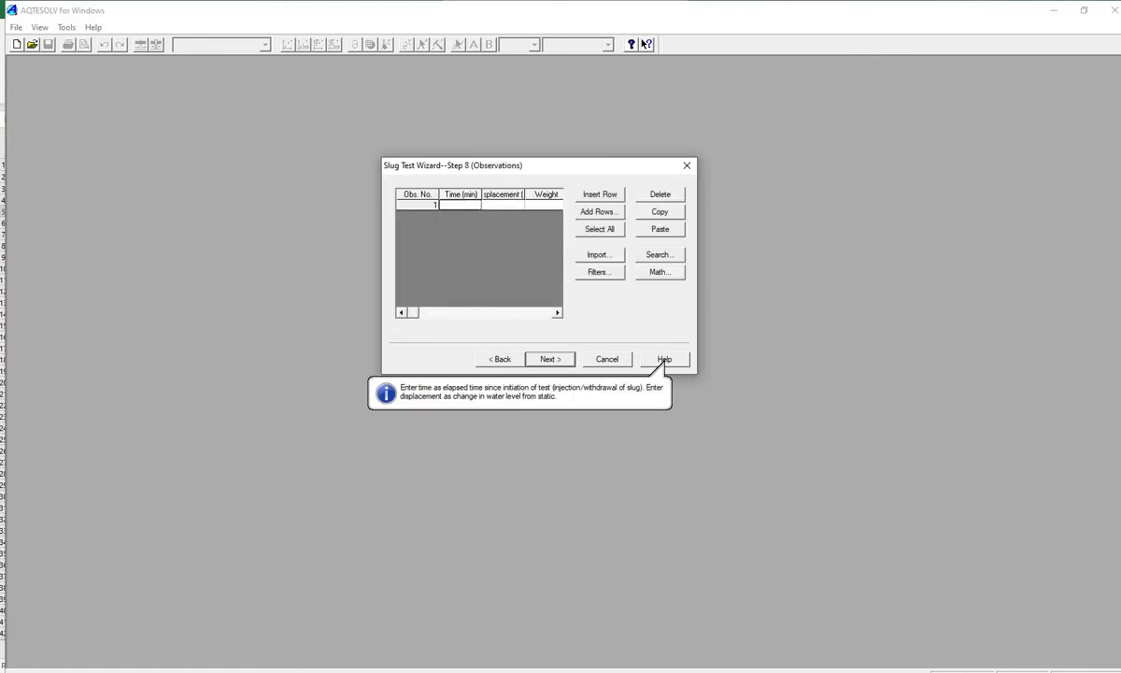
Step: Copy the 20 time and head readings (B26:C45) from Excel into the Step 8 observation grid
mouse_move(258, 665)
left_click(252, 598)
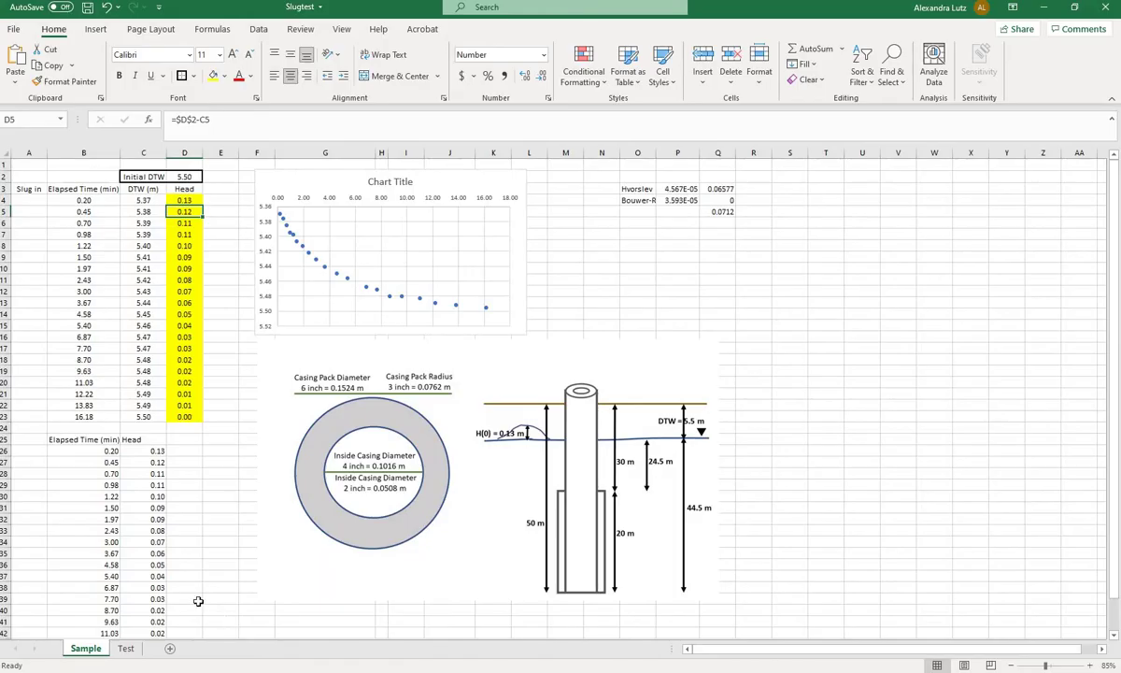
scroll(179, 578, "down", 1)
scroll(178, 578, "down", 2)
left_click_drag(94, 348, 155, 563)
key("ctrl+c")
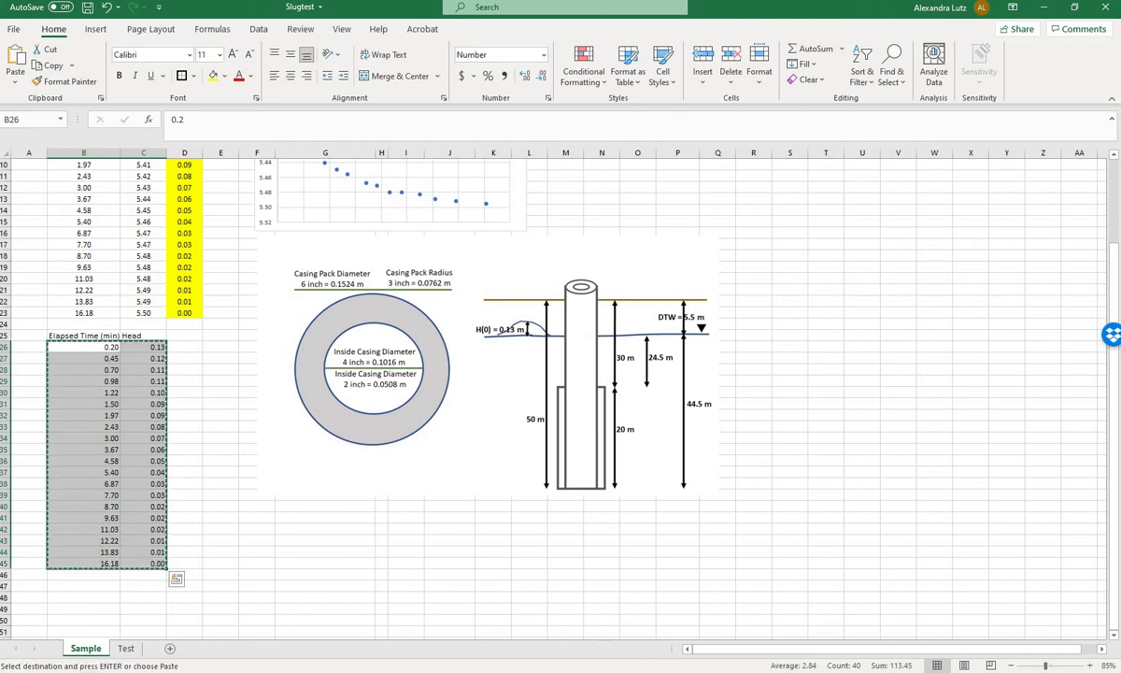
key("alt+Tab")
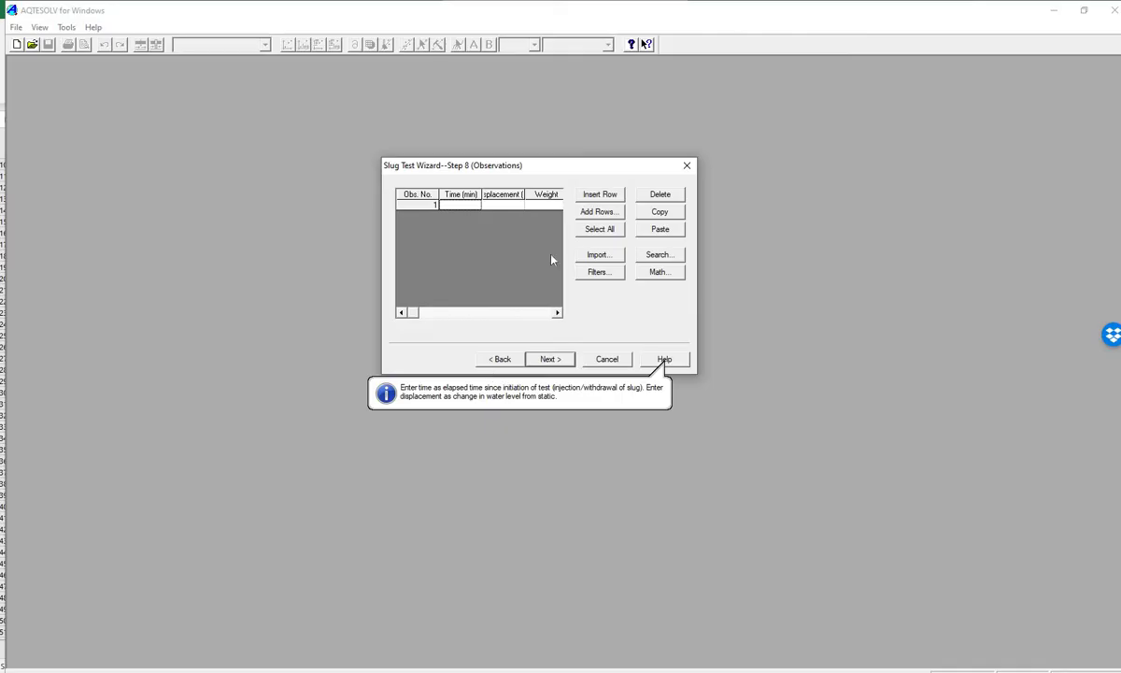
left_click(660, 230)
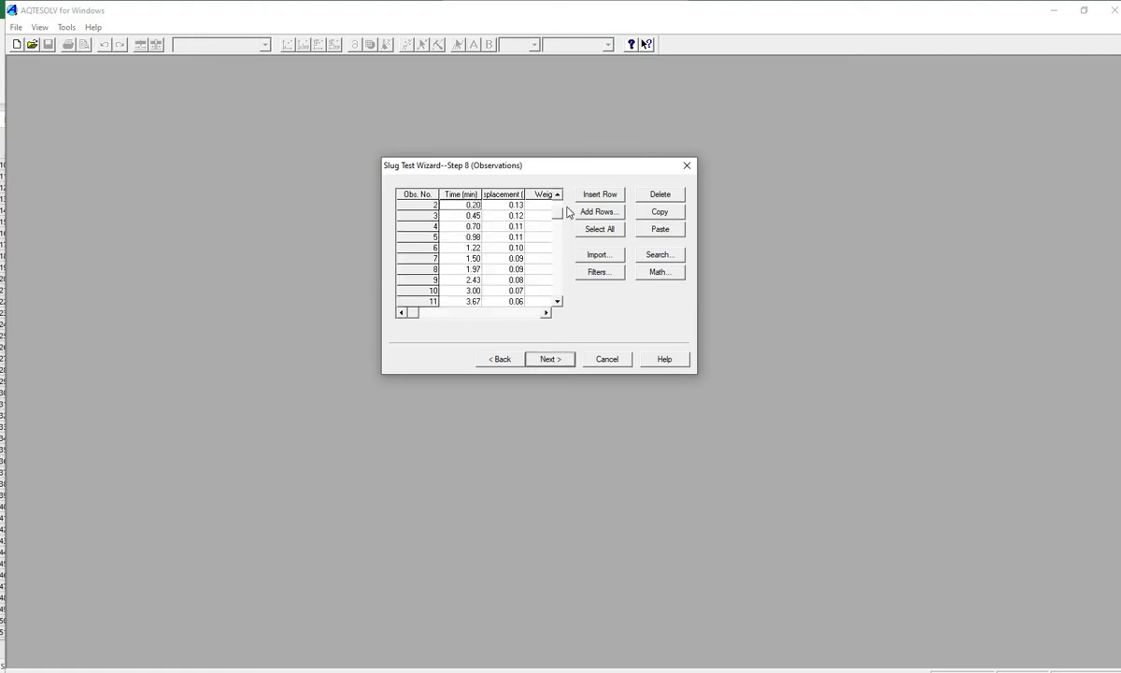
scroll(486, 200, "up", 1)
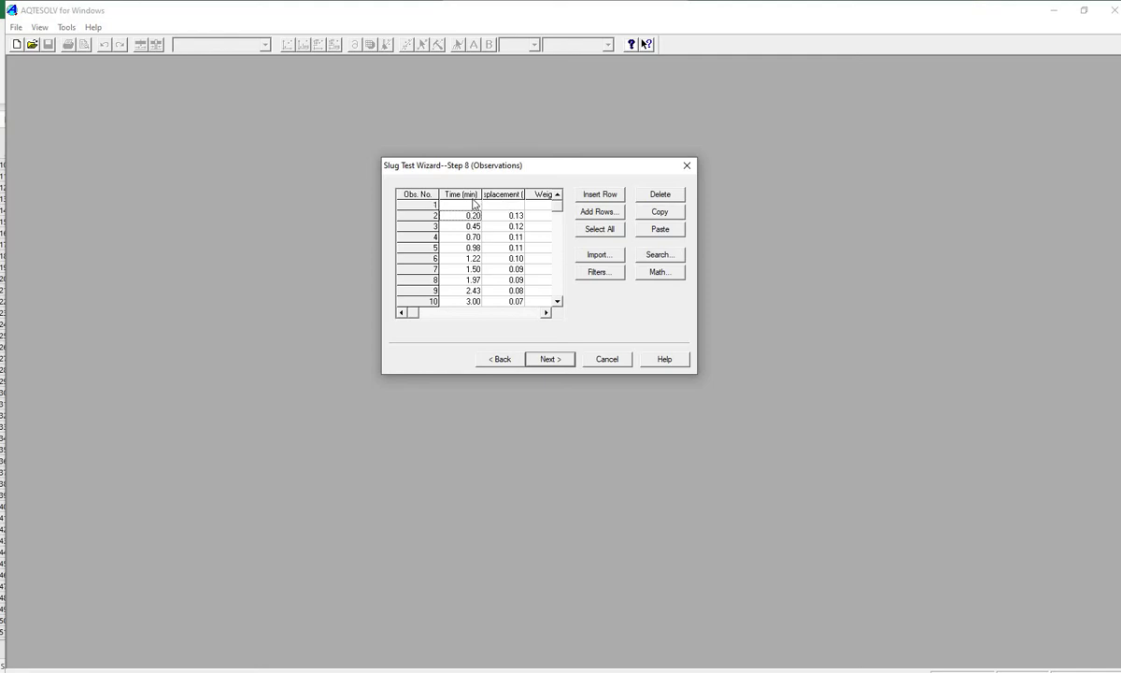
left_click(551, 361)
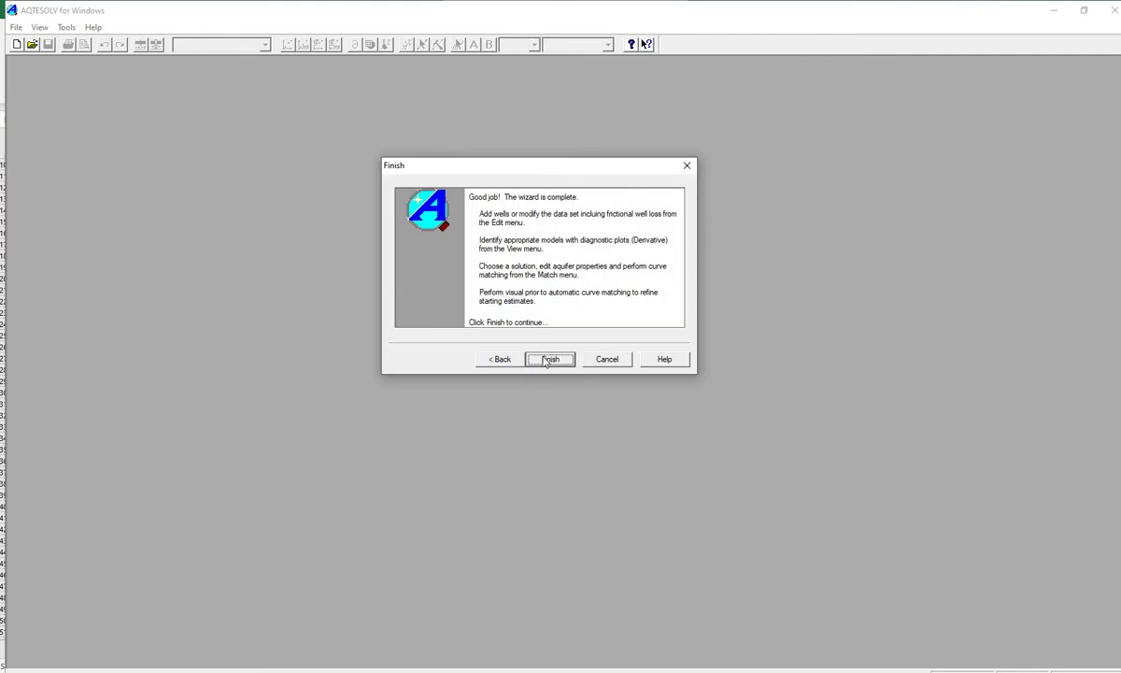
Step: Finish the wizard, show the Displacement-Time plot and enlarge its window
left_click(548, 360)
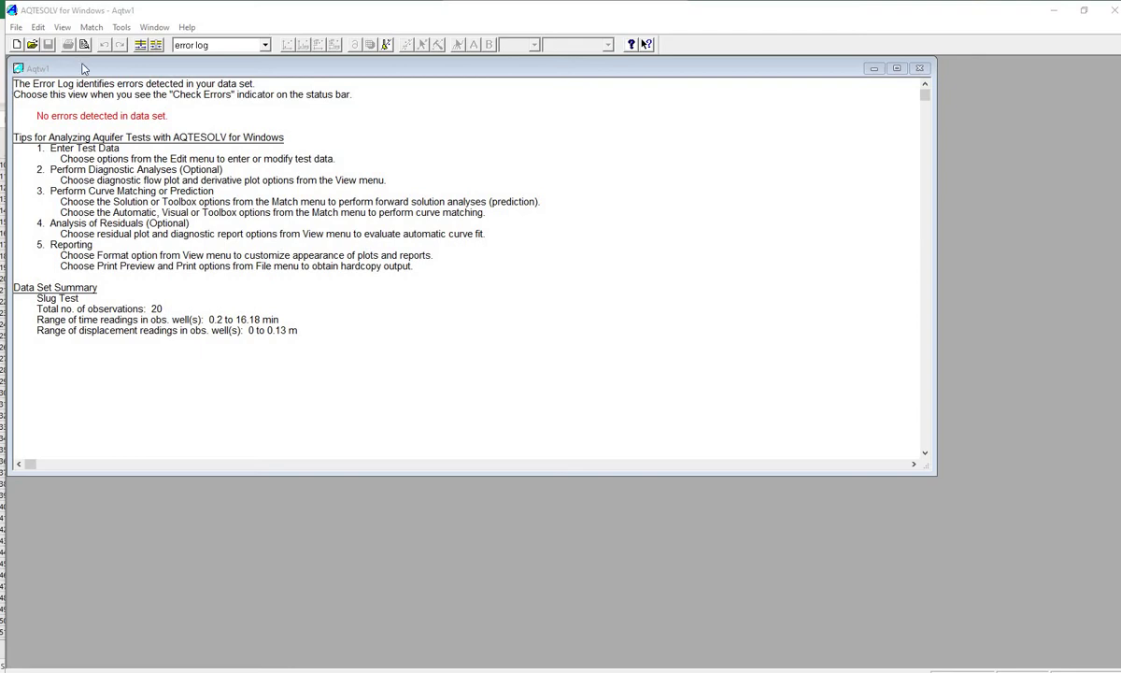
left_click(60, 28)
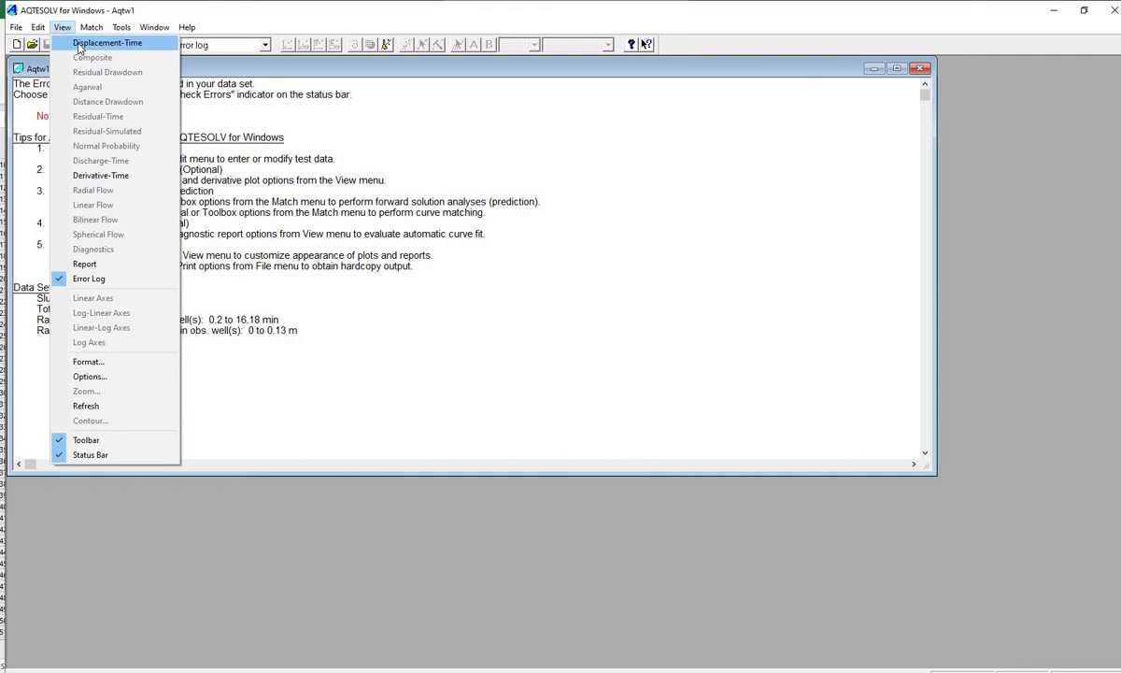
left_click(80, 45)
left_click_drag(467, 503, 483, 628)
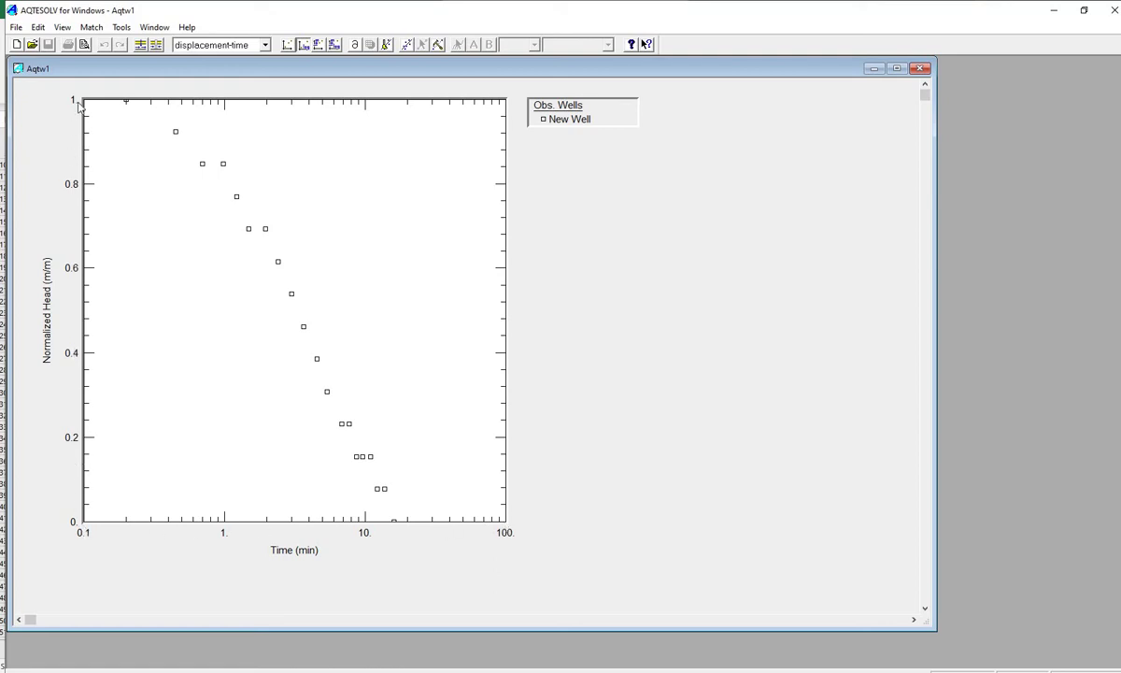
Step: Switch the plot to Linear-Log axes: log normalized head against linear time
left_click(60, 27)
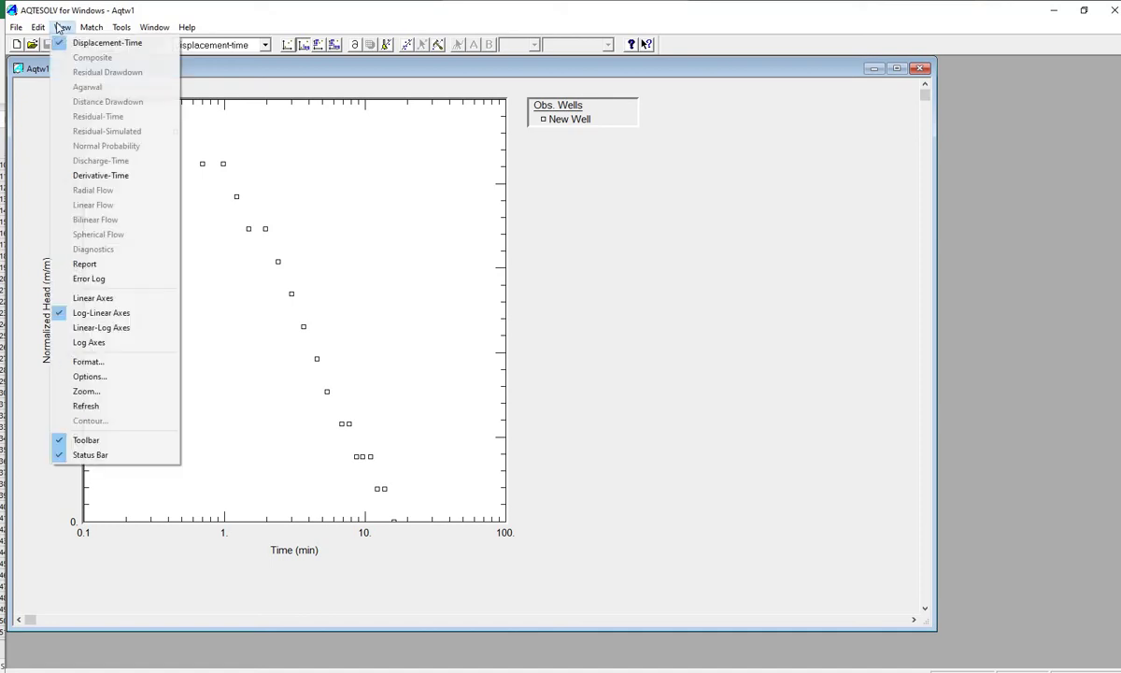
left_click(98, 327)
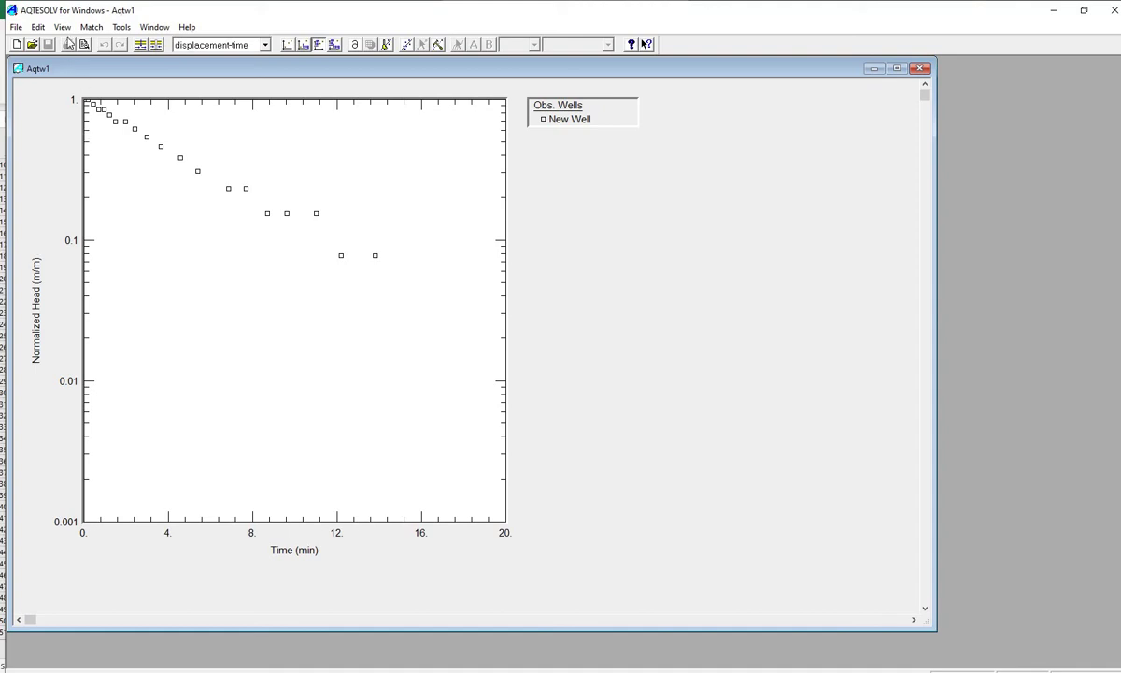
left_click(63, 28)
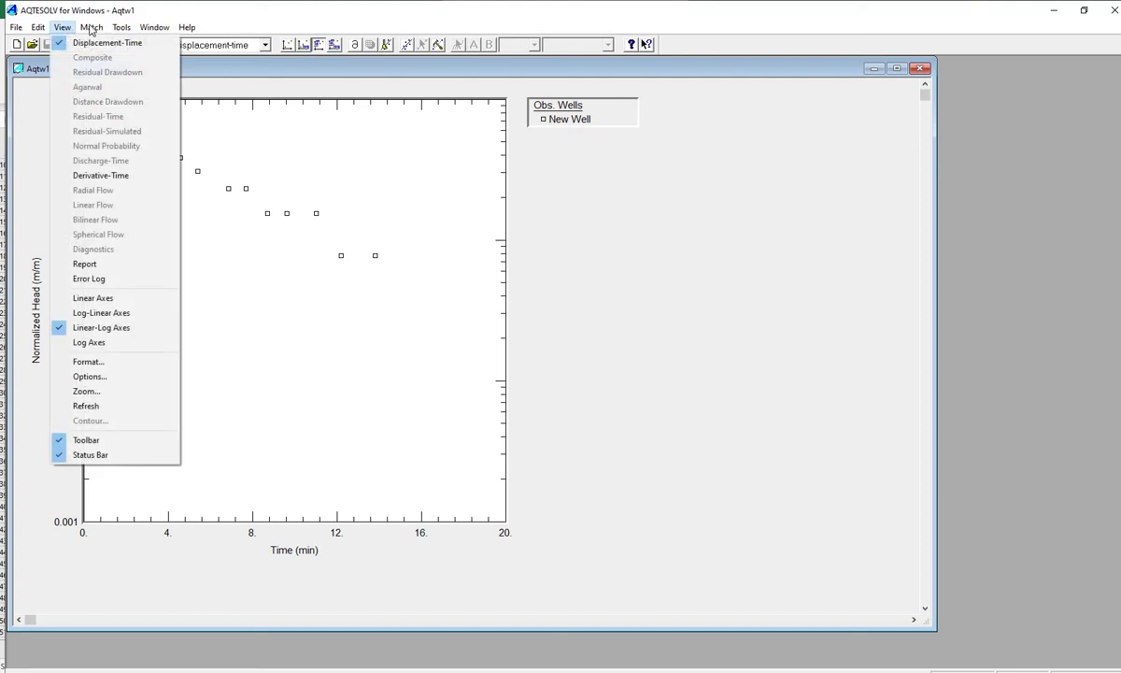
left_click(90, 29)
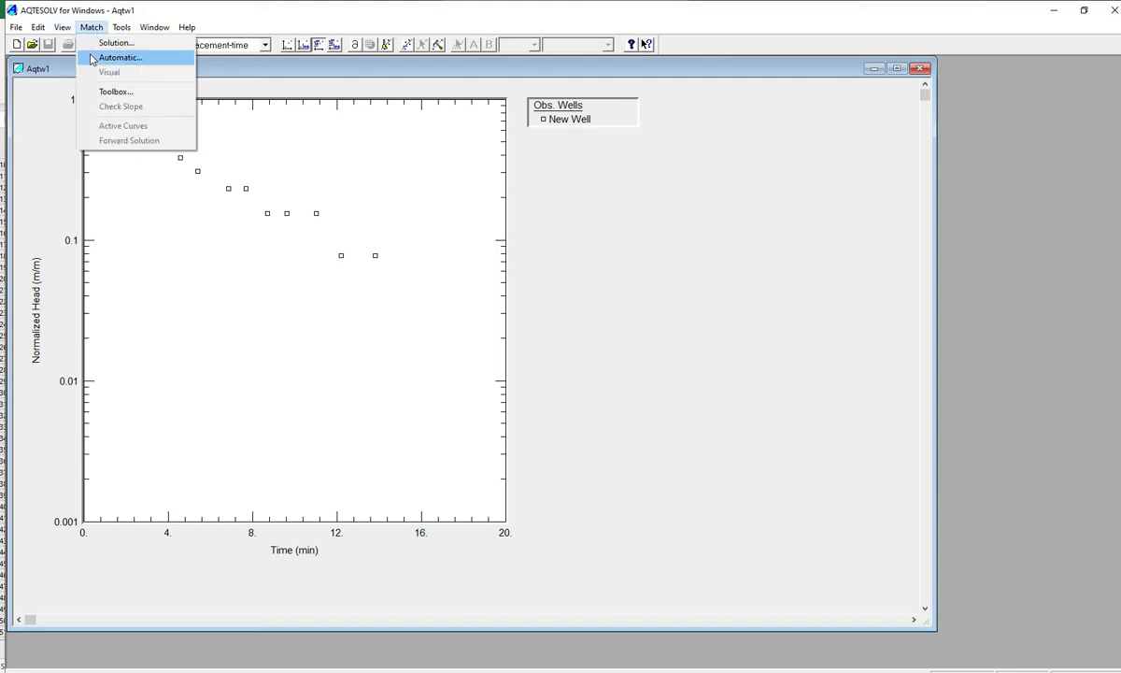
Step: Activate the Hvorslev (1951) unconfined-aquifer solution for the slug test data
left_click(92, 59)
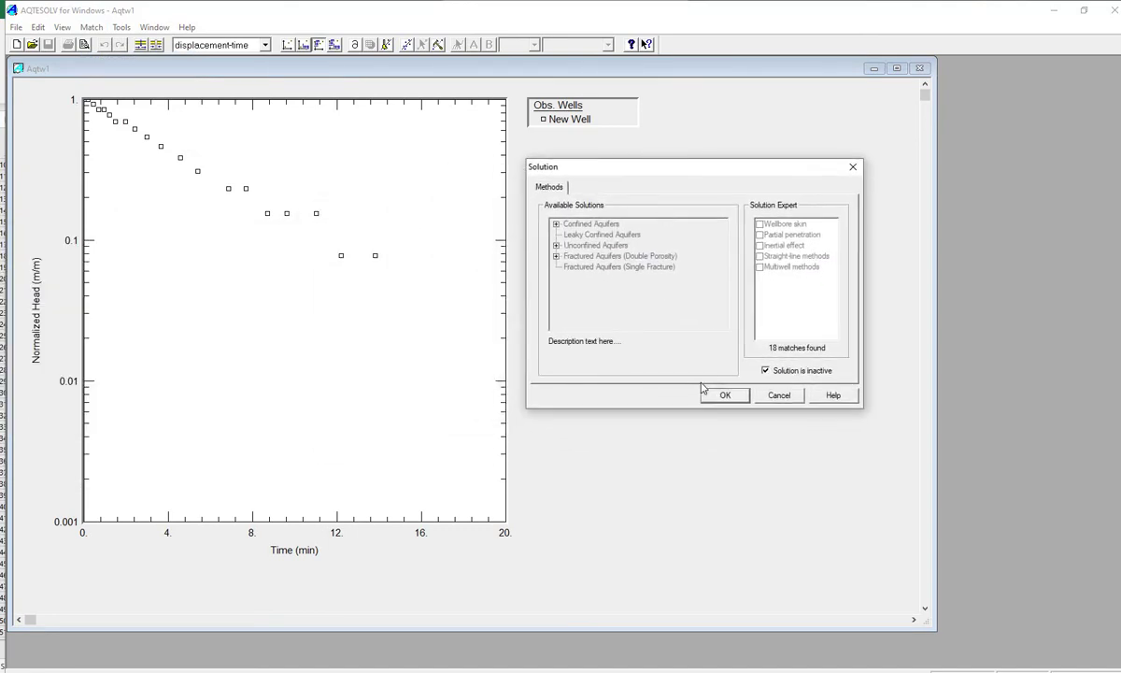
left_click(765, 371)
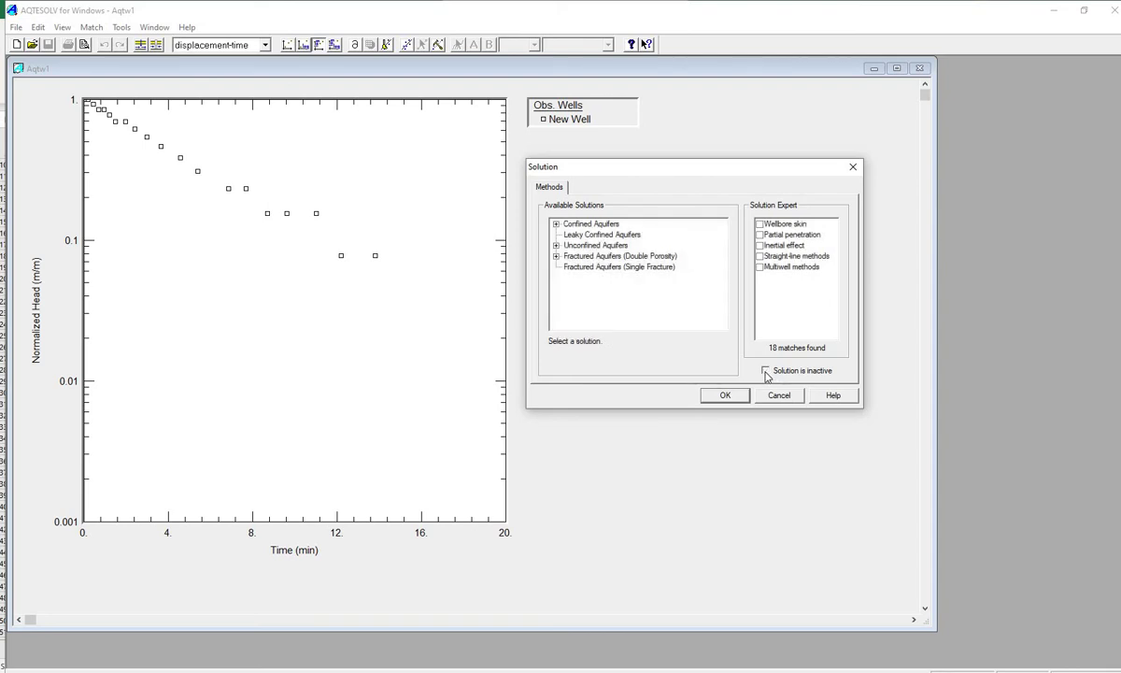
left_click(556, 245)
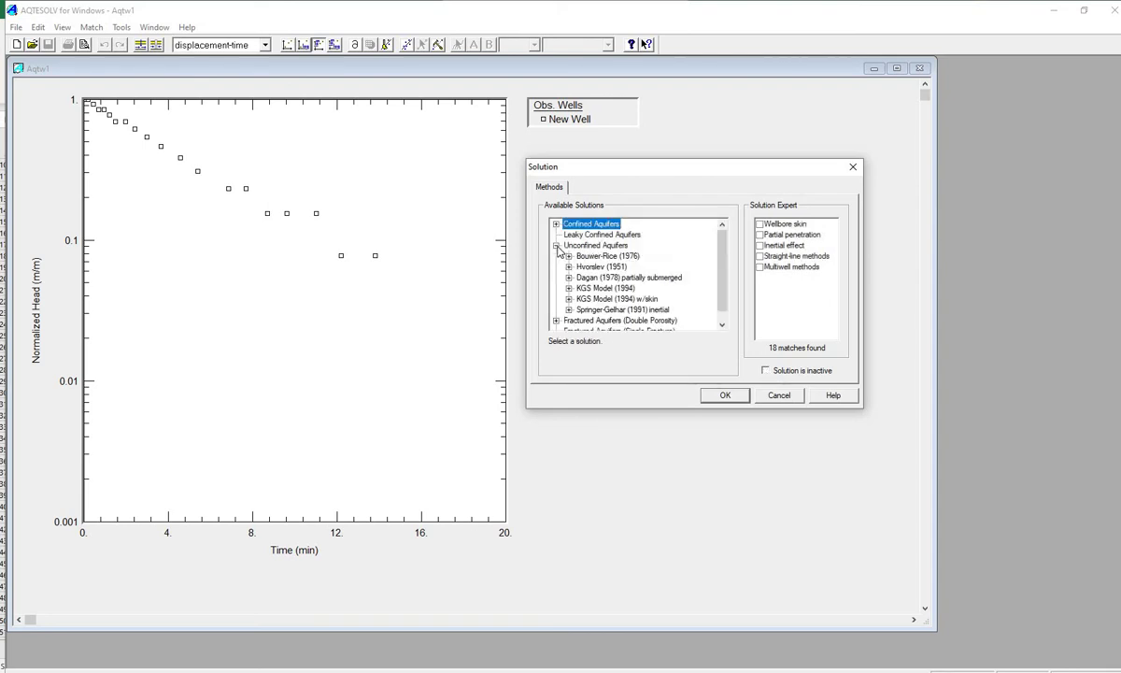
left_click(606, 267)
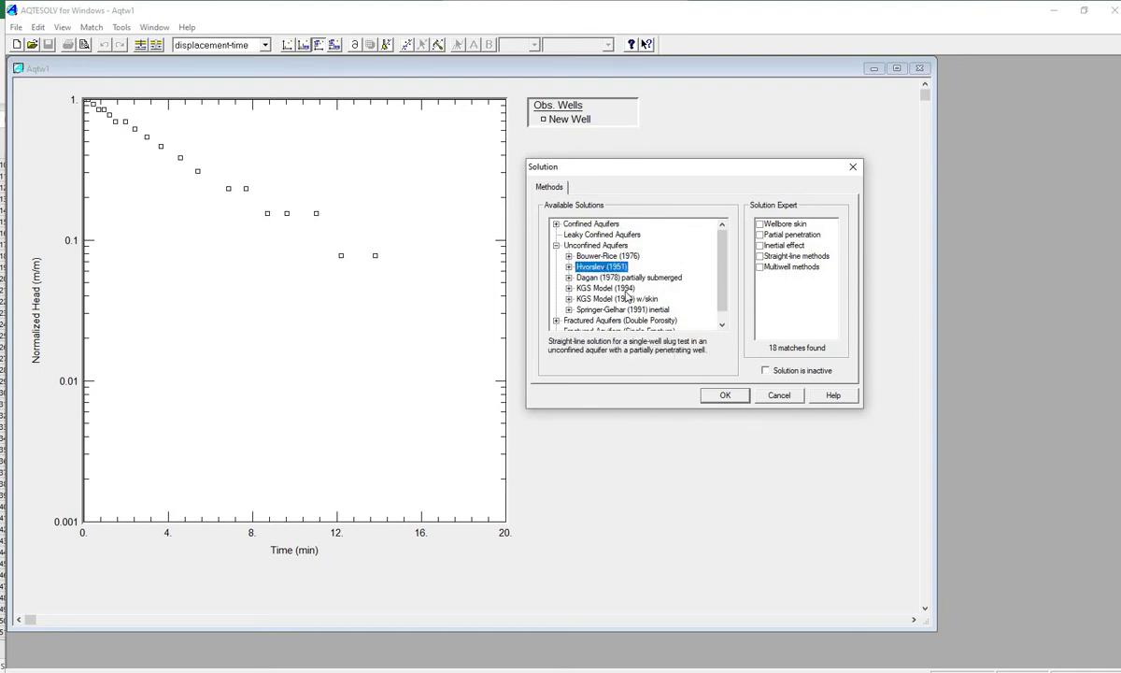
left_click(722, 396)
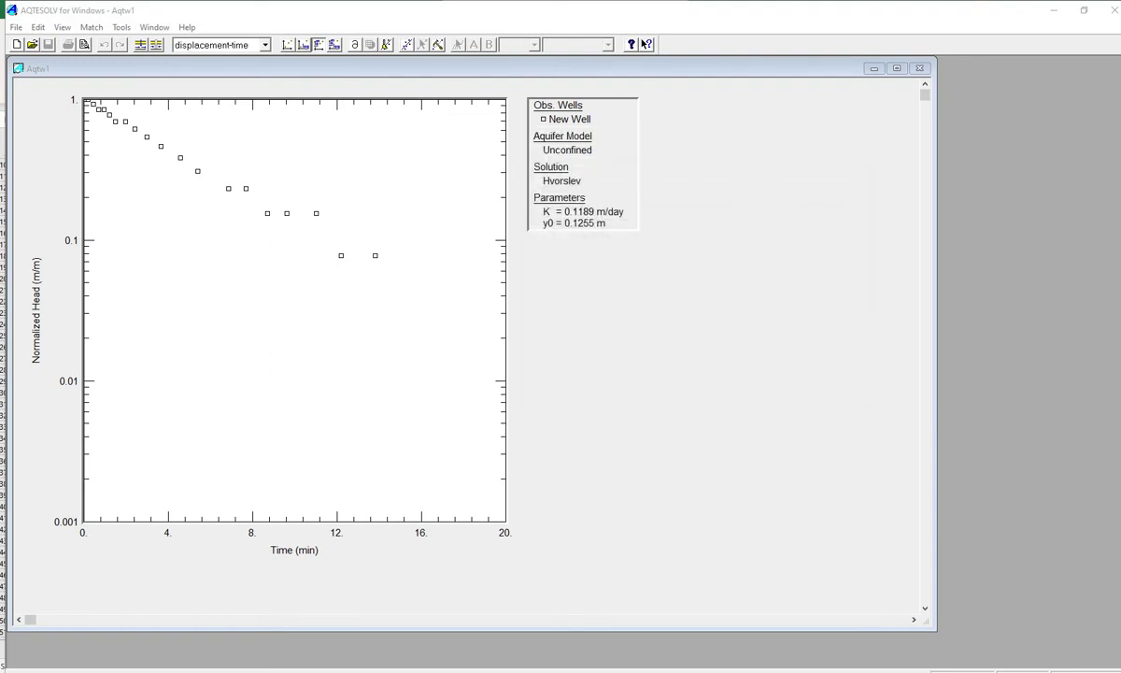
Step: Review the automatic matching settings and estimate the Hvorslev fit: K = 0.1286 m/day, y0 = 0.1311 m
left_click_drag(154, 279, 656, 269)
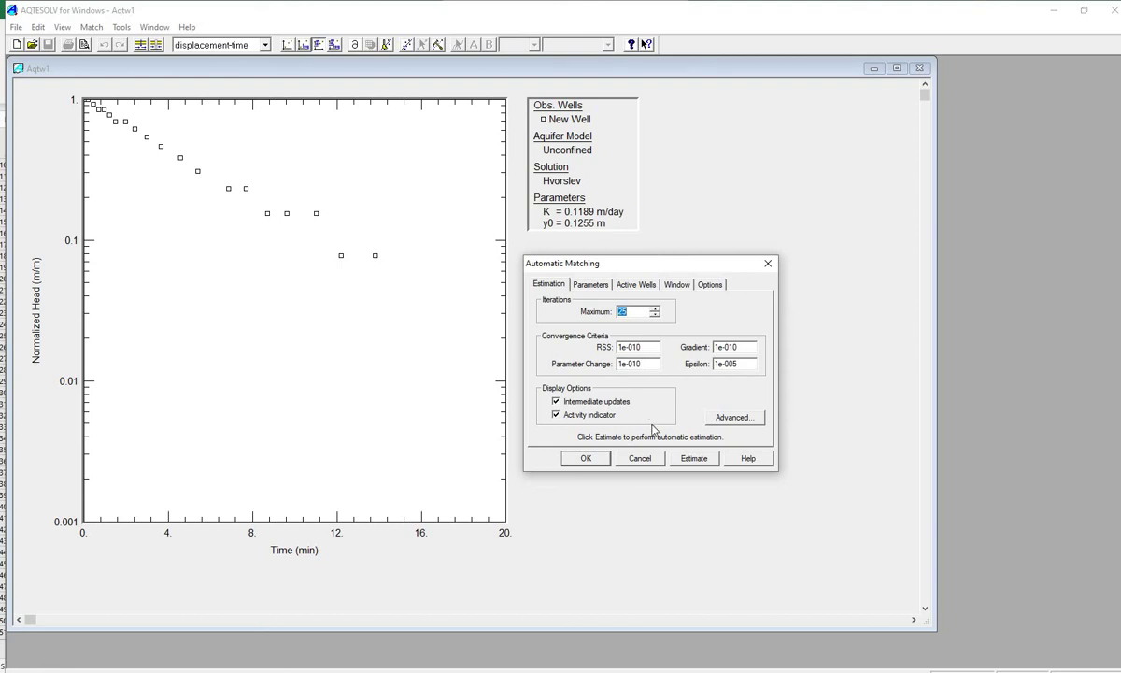
left_click(592, 285)
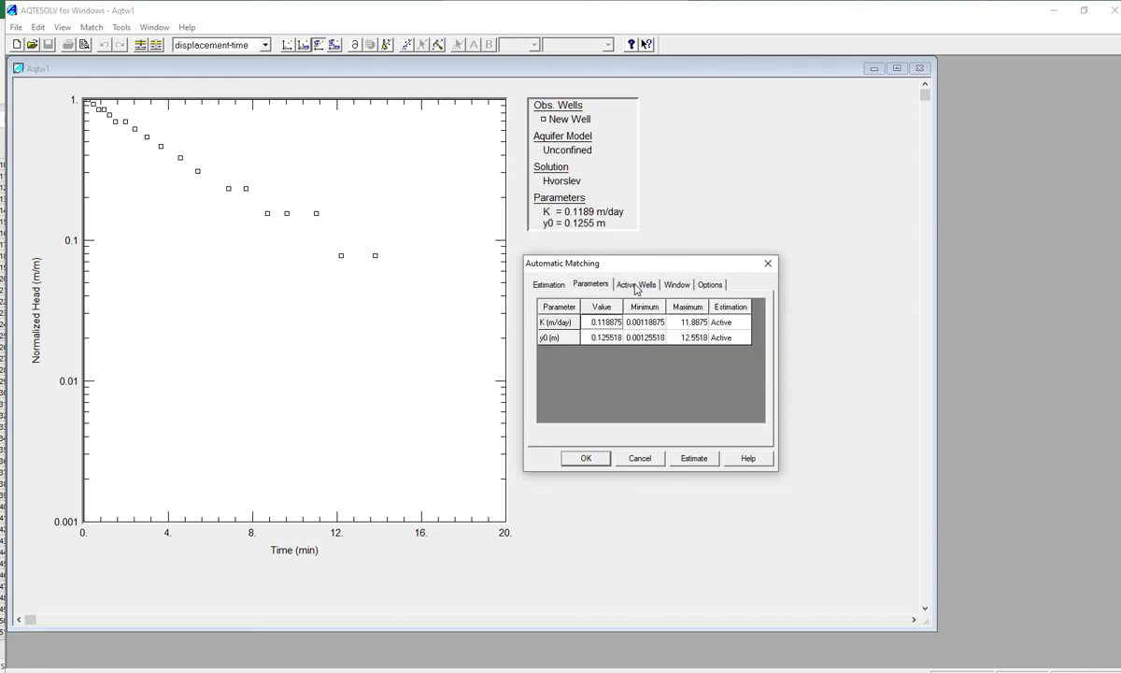
left_click(643, 285)
left_click(678, 286)
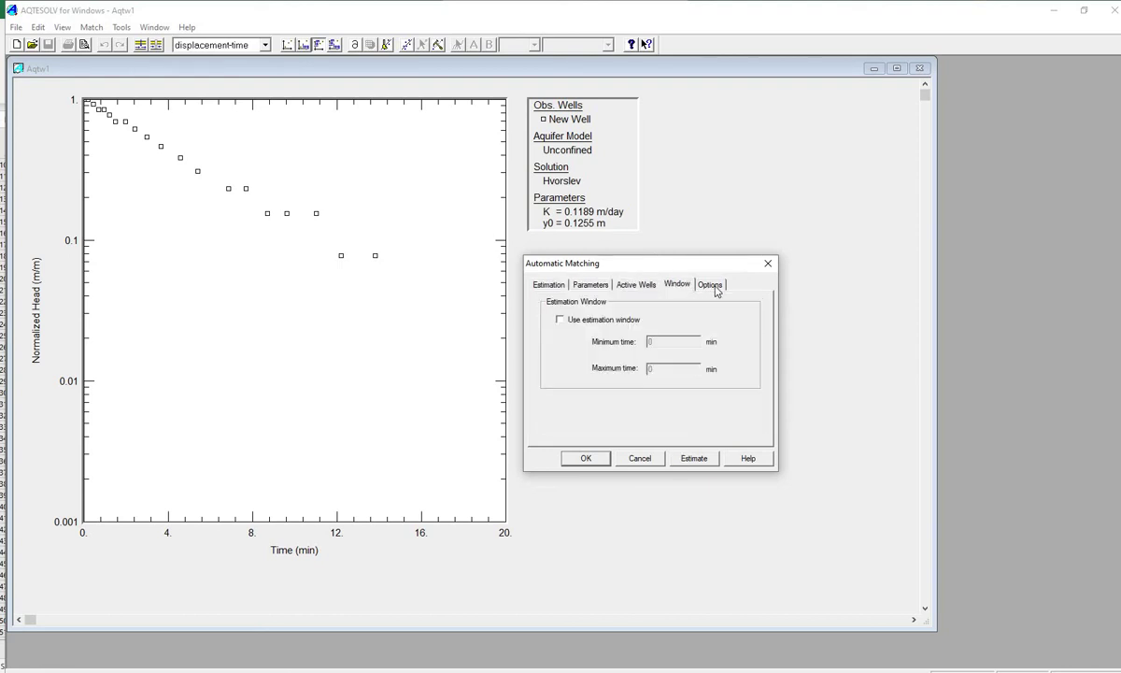
left_click(714, 288)
left_click(547, 286)
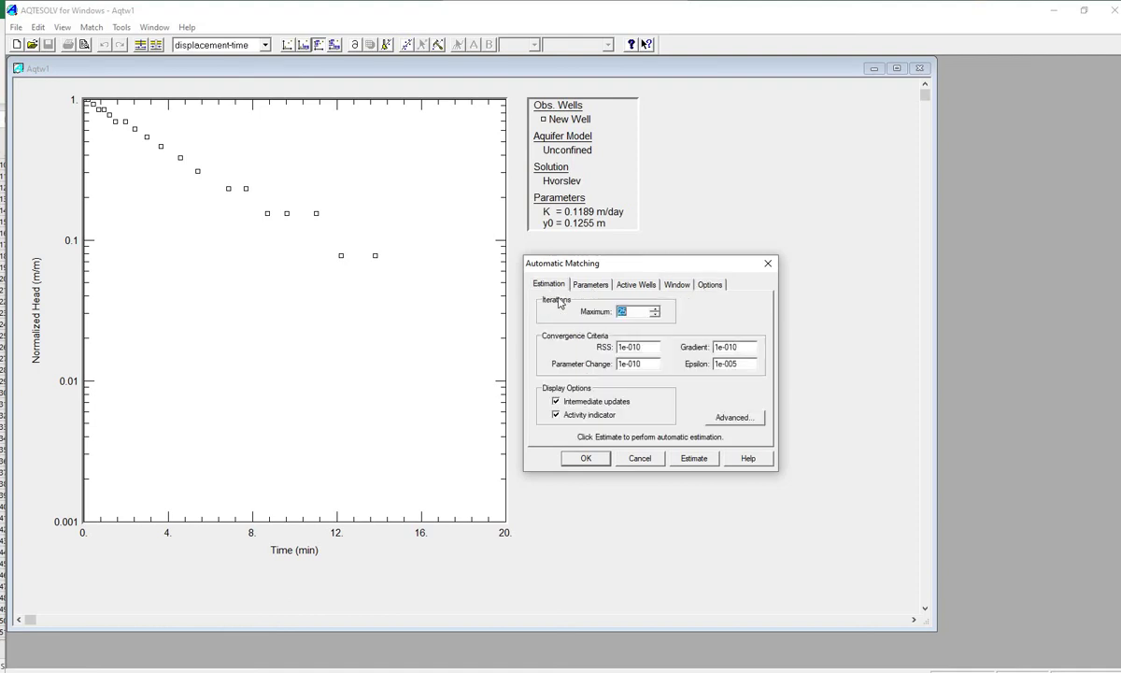
left_click(692, 458)
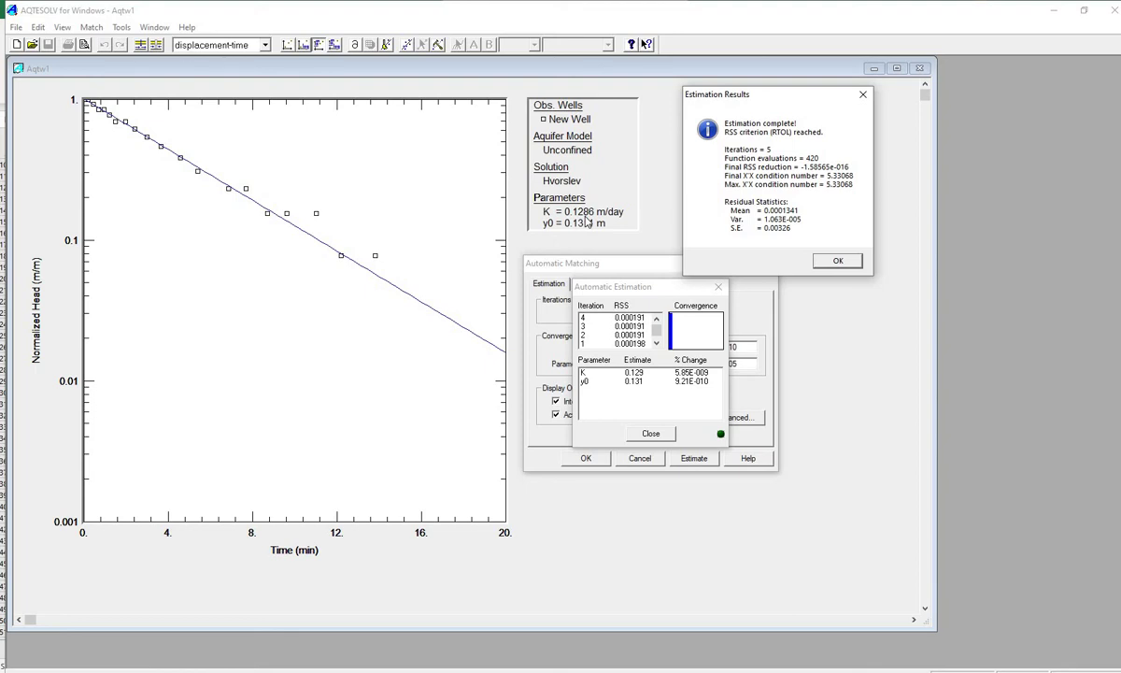
Step: In Excel, clear P3:P4 and enter the Hvorslev K of 0.1286 in P3
key("alt+Tab")
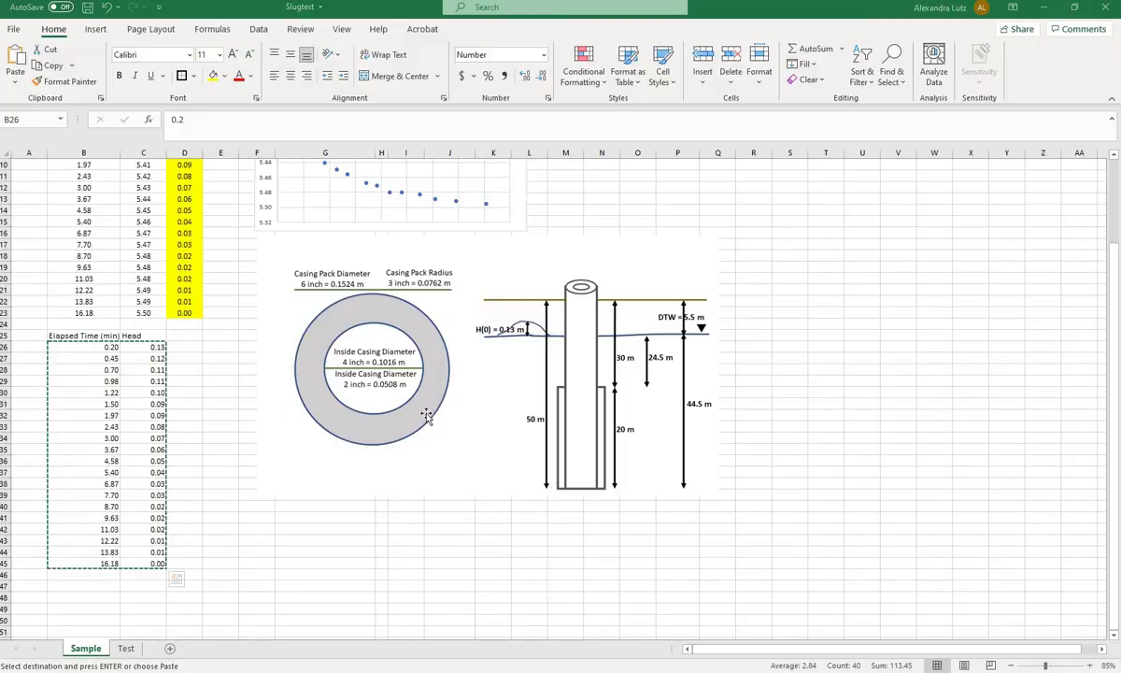
scroll(683, 190, "up", 3)
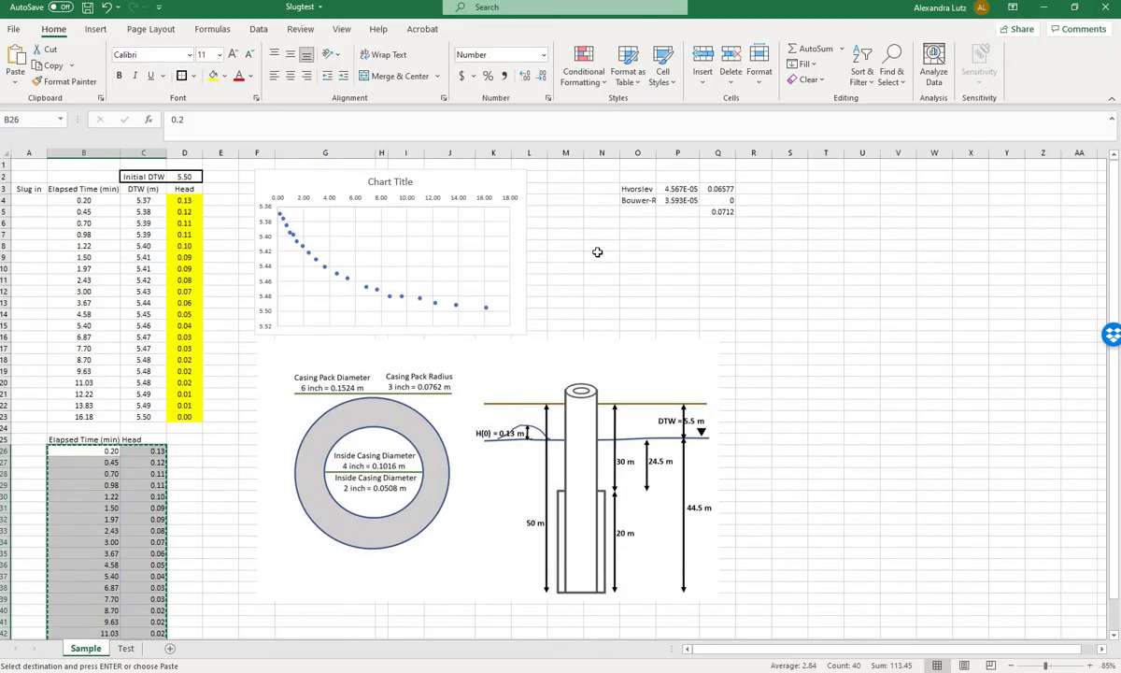
left_click(682, 189)
key("Delete")
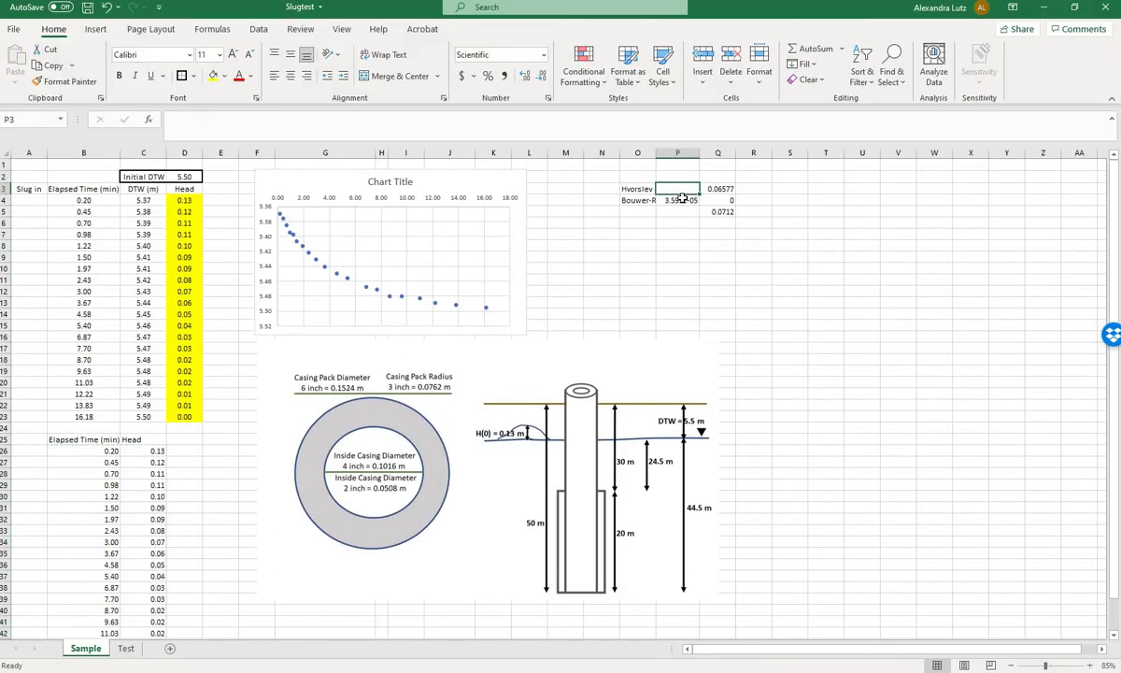
type("0.1286")
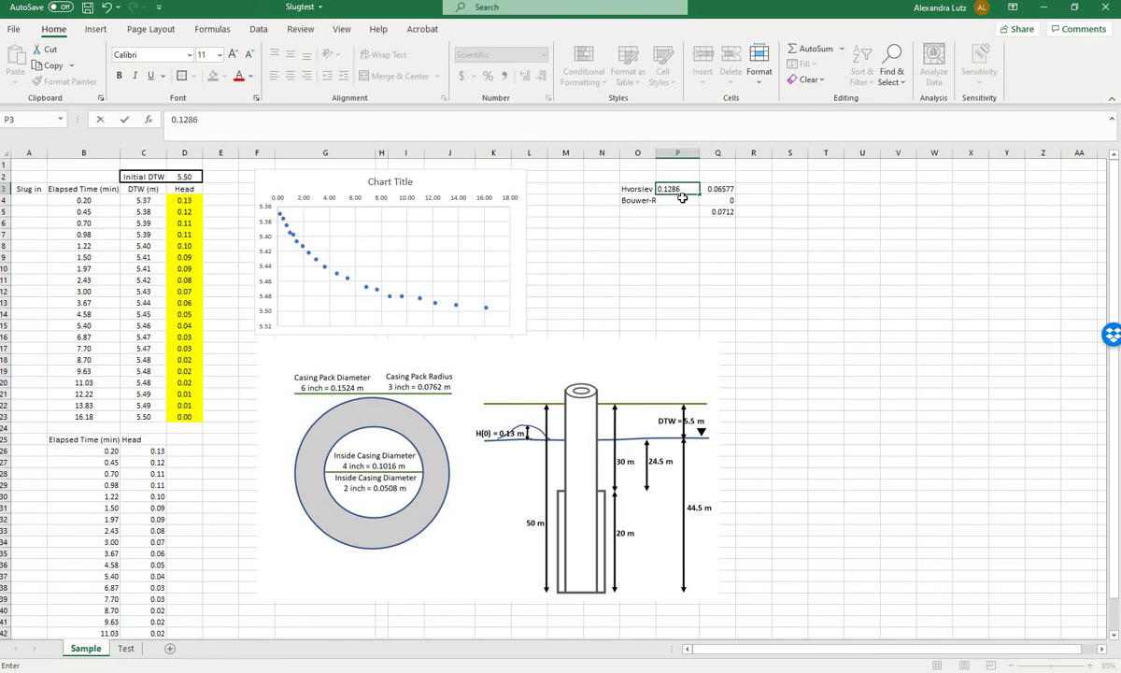
key("Tab")
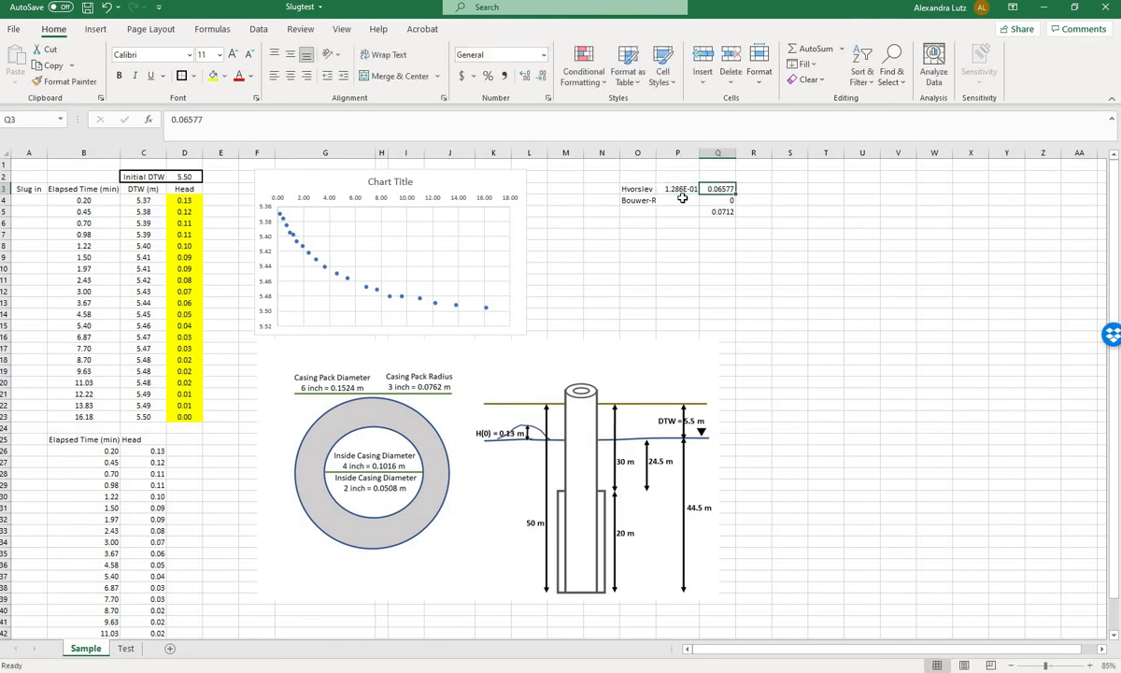
Step: Enter the unit m/day in Q3 and clear the old values in Q4 and Q5
type("m/day")
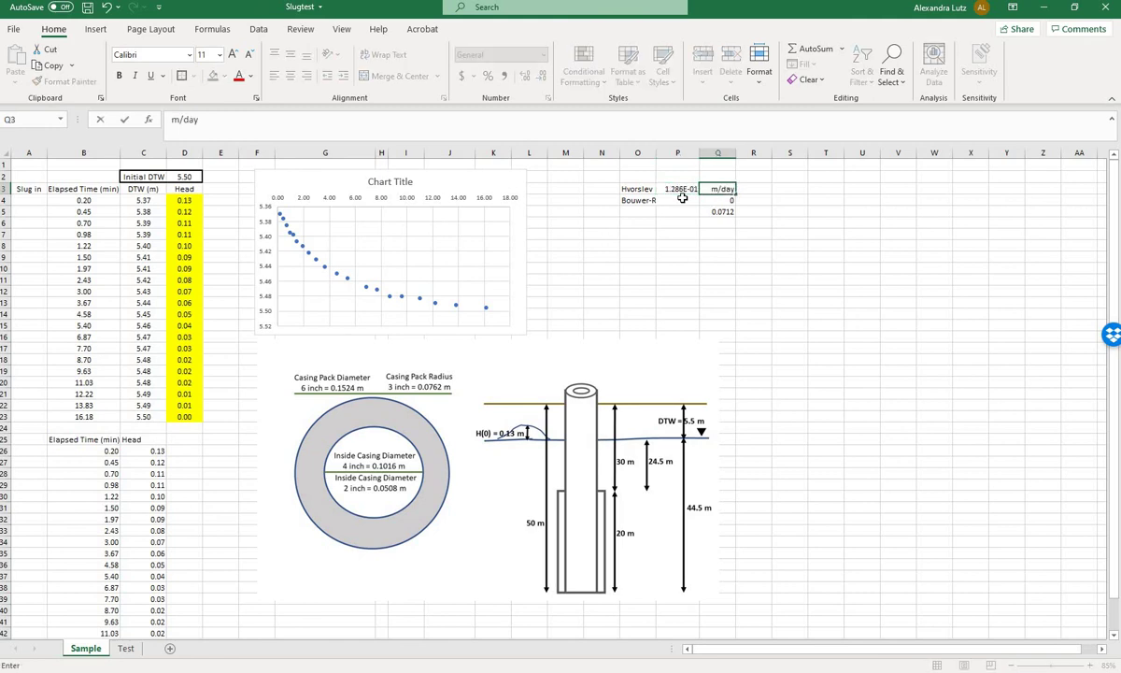
key("Return")
key("Delete")
key("Return")
key("Delete")
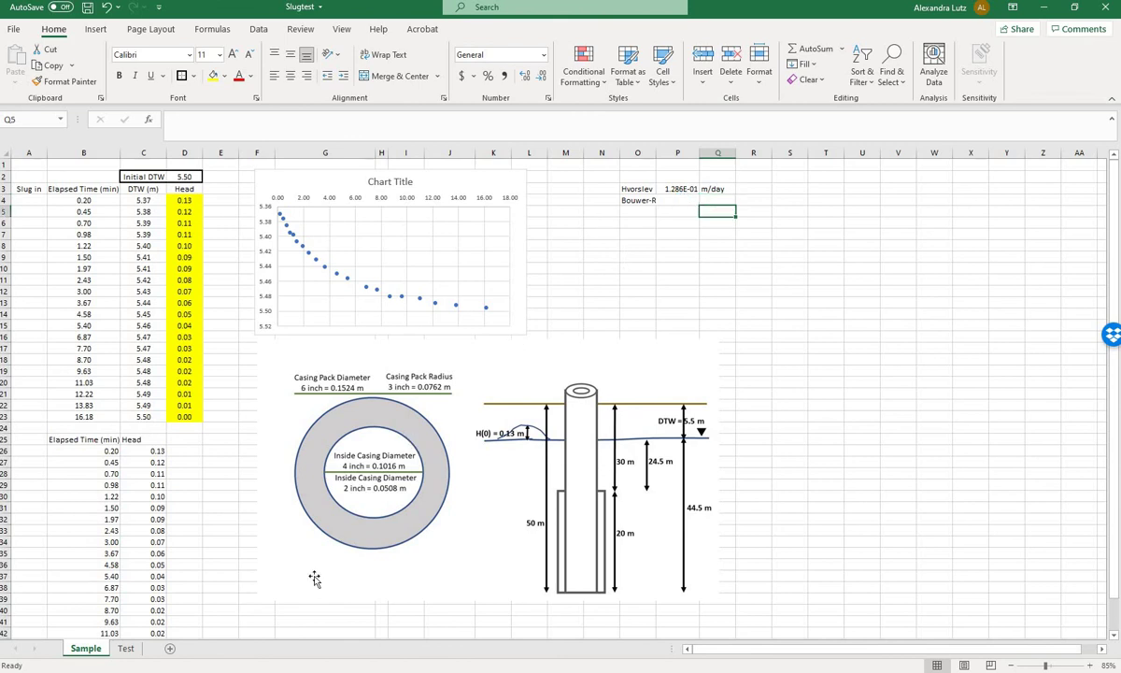
Step: Close the estimation results, progress and automatic matching windows in AQTESOLV
key("alt+Tab")
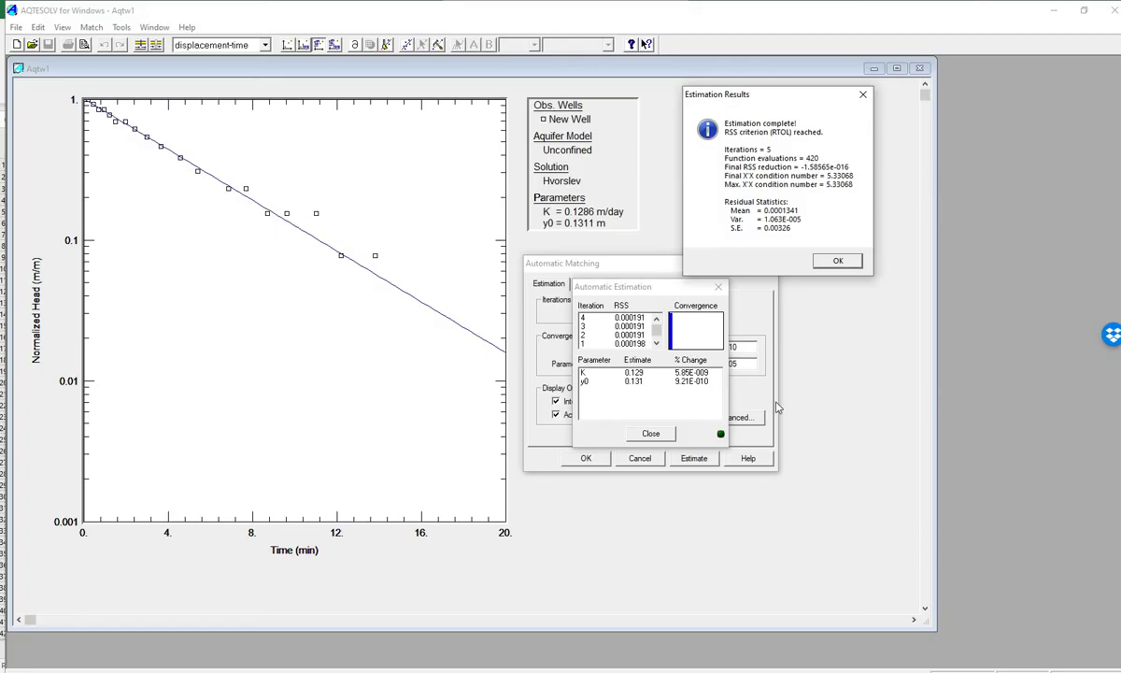
left_click(838, 262)
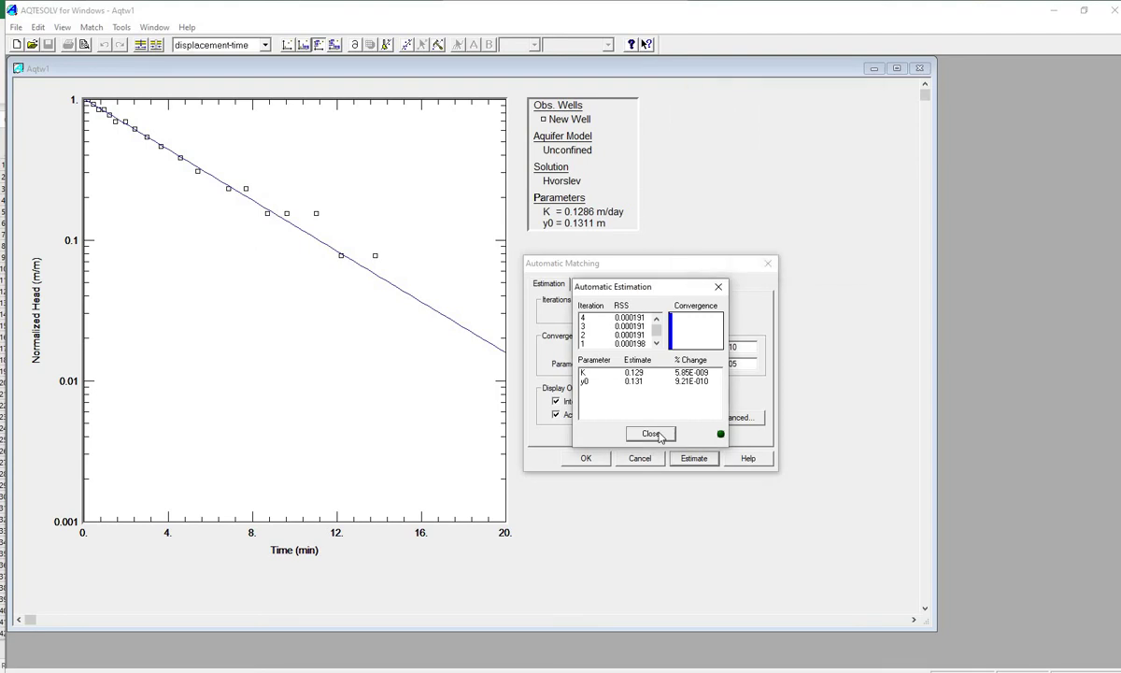
left_click(650, 433)
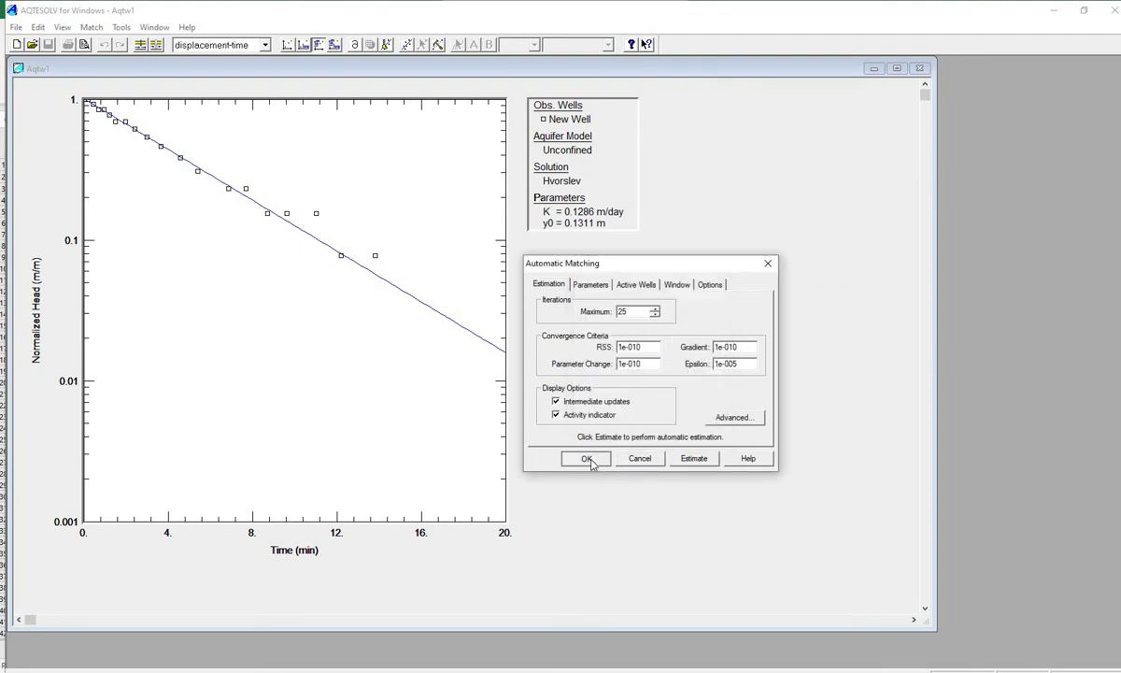
left_click(587, 457)
left_click(92, 27)
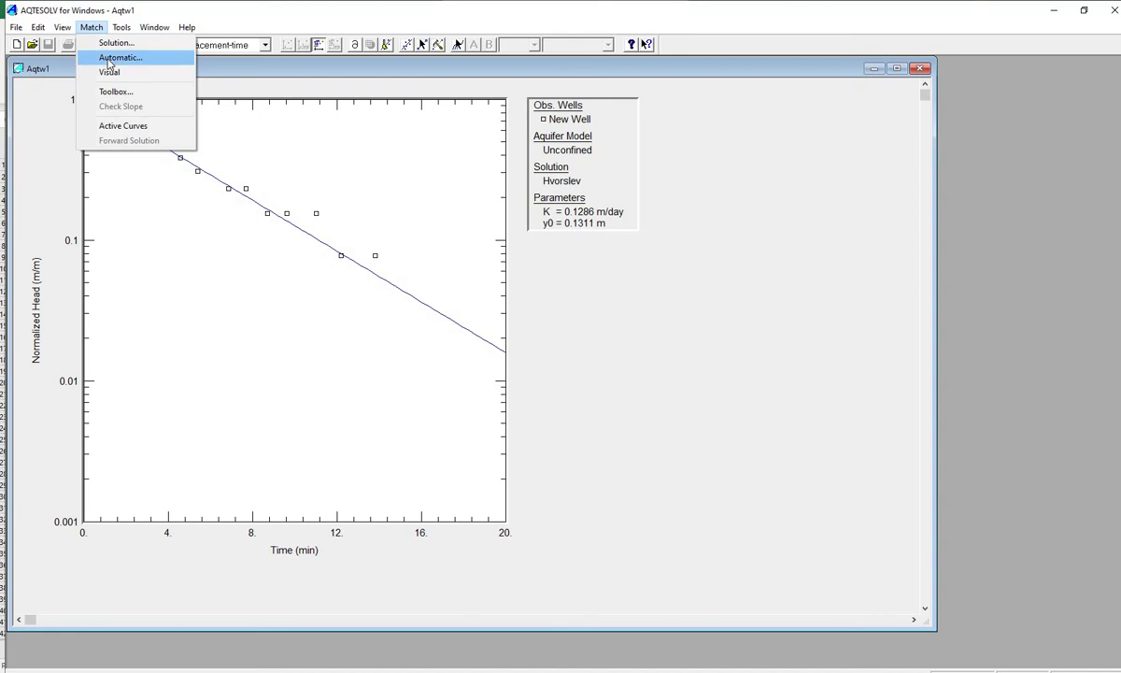
left_click(109, 60)
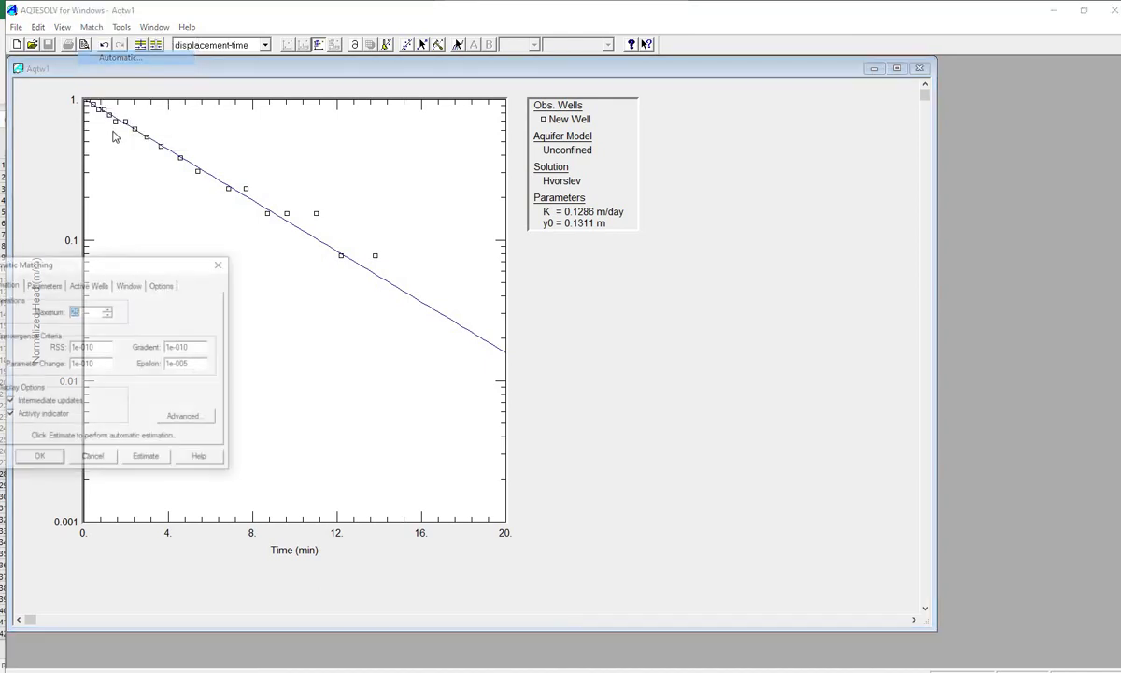
left_click(224, 259)
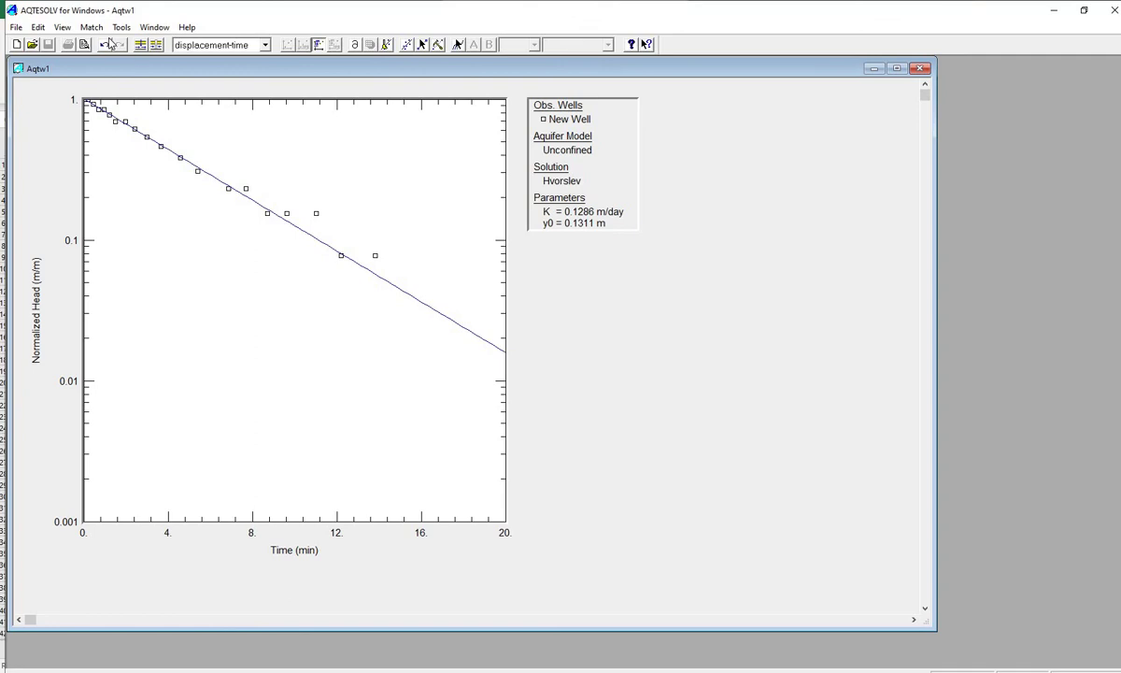
Step: Switch the active solution to Bouwer-Rice (1976) under Unconfined Aquifers
left_click(91, 27)
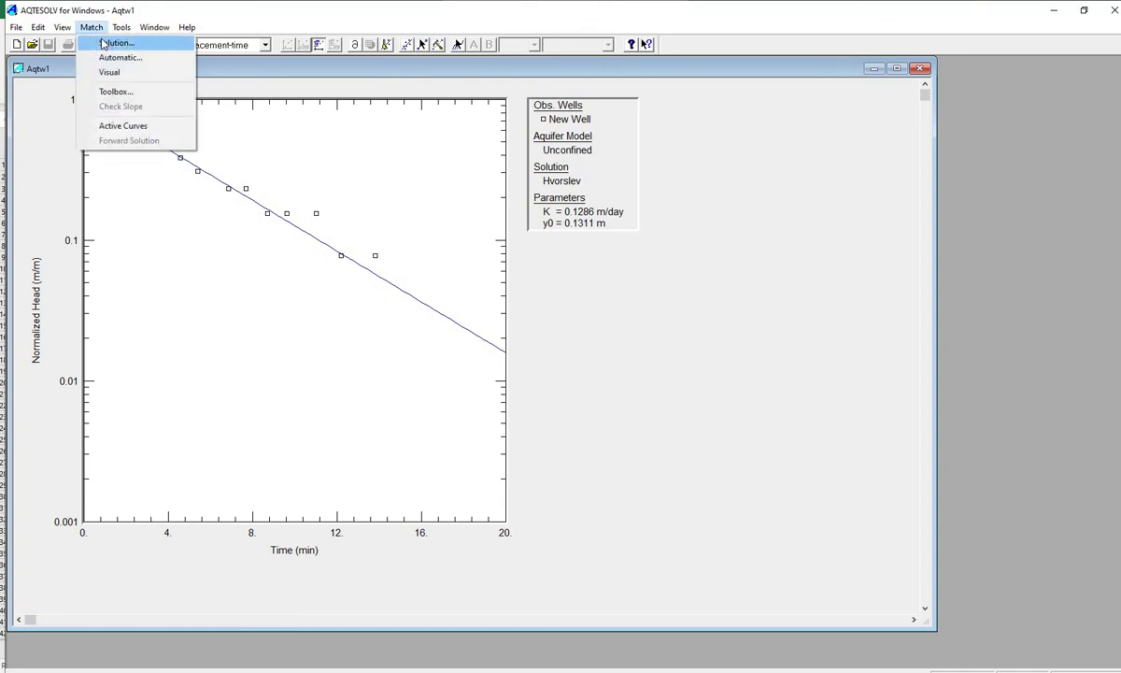
left_click(103, 44)
left_click_drag(150, 170, 560, 276)
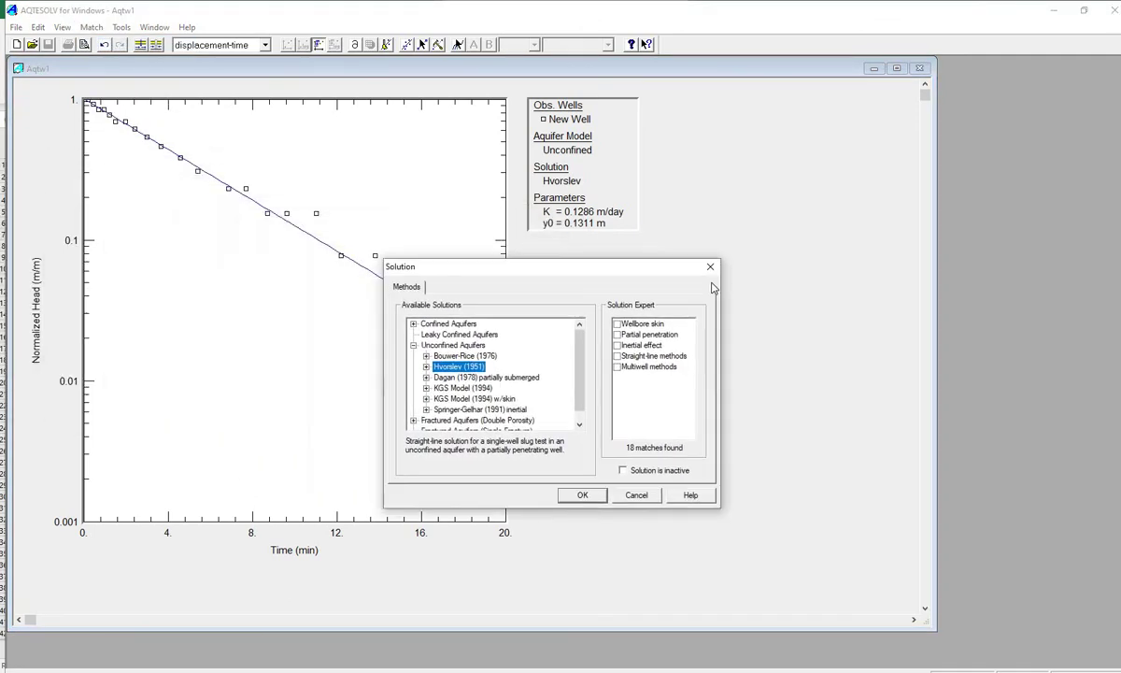
left_click_drag(713, 287, 714, 289)
left_click(602, 371)
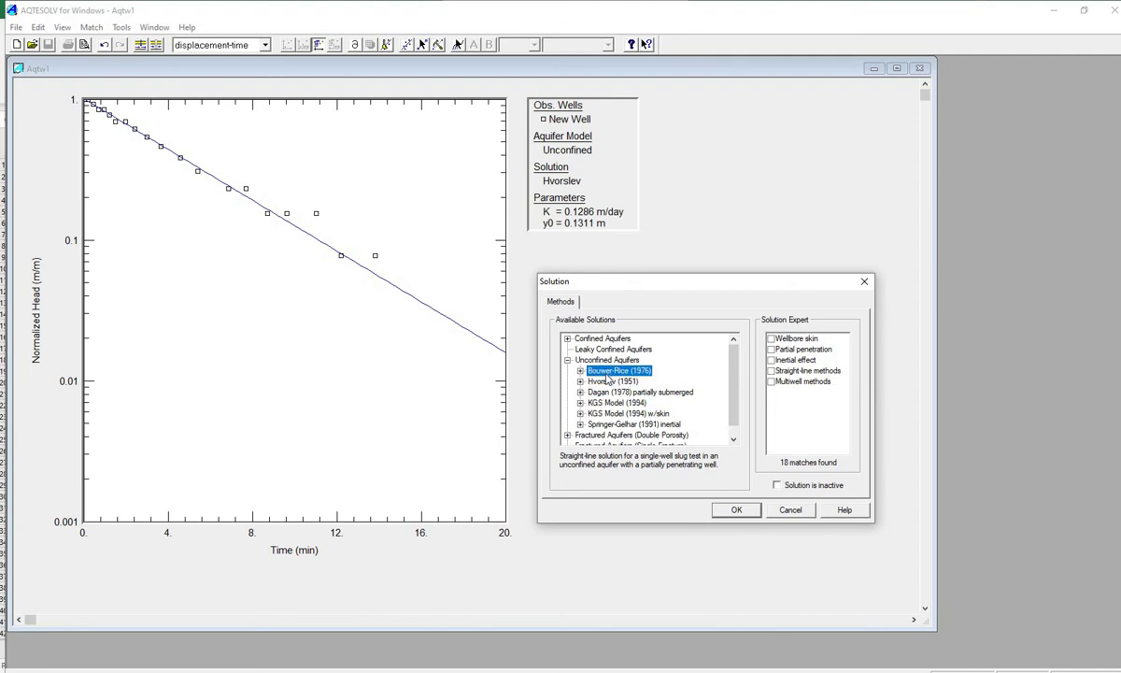
left_click(737, 509)
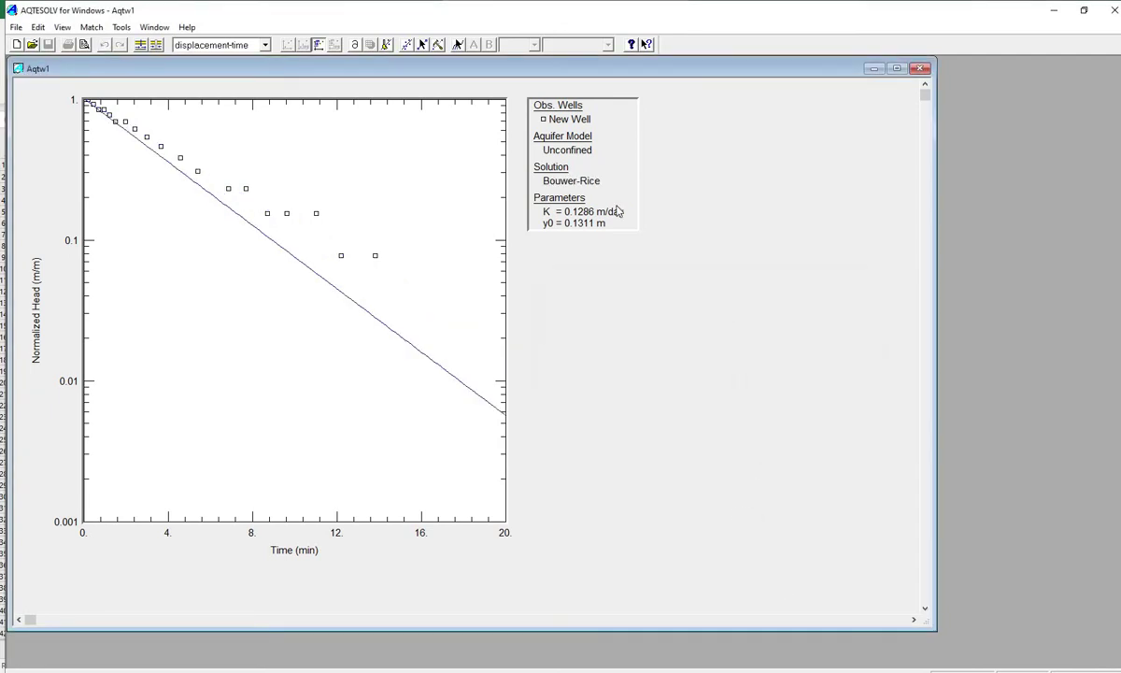
Step: Automatically estimate the Bouwer-Rice fit, giving K = 0.1031 m/day and y0 = 0.1311 m
left_click(92, 28)
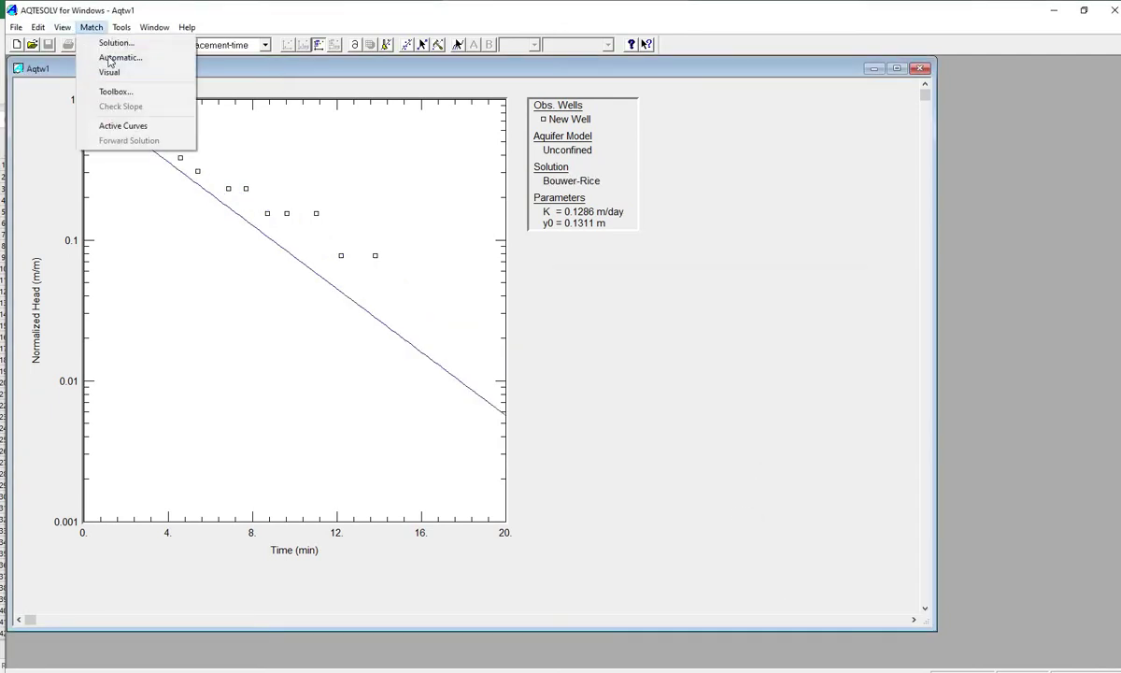
left_click(109, 59)
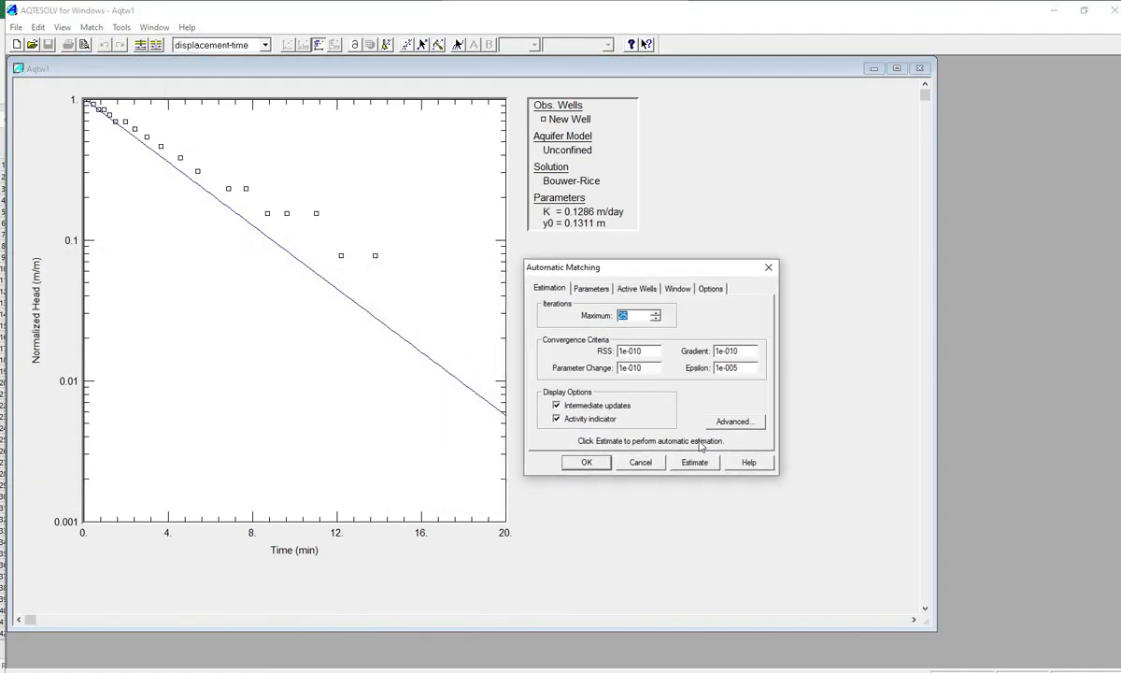
left_click(695, 462)
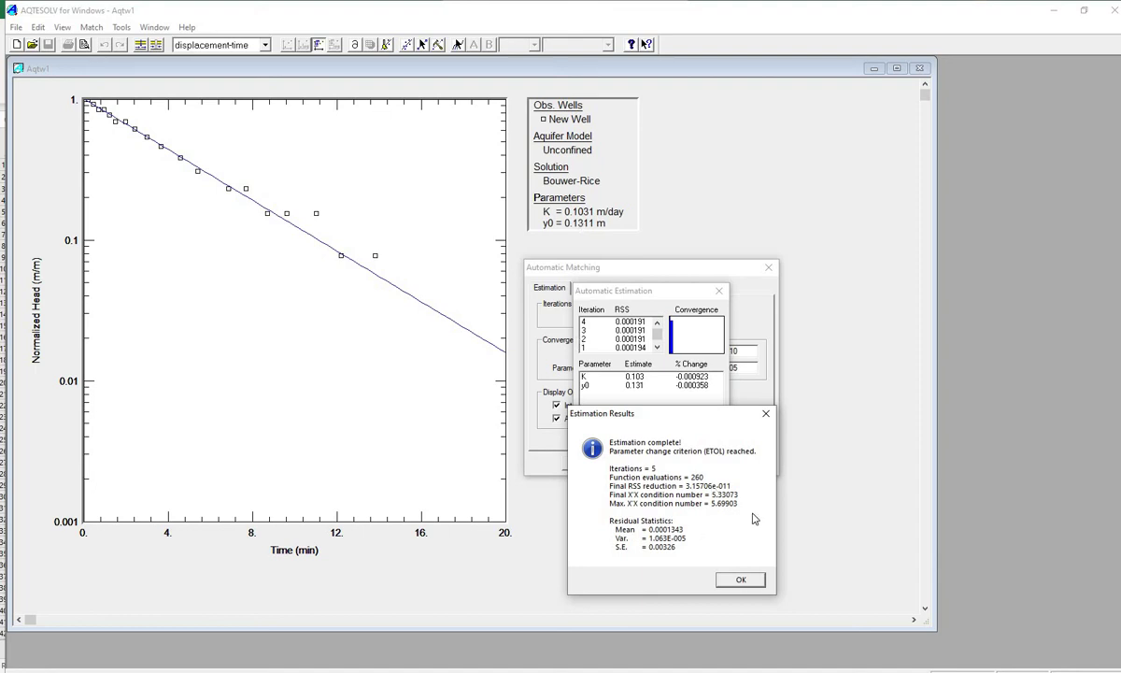
key("Return")
left_click(653, 440)
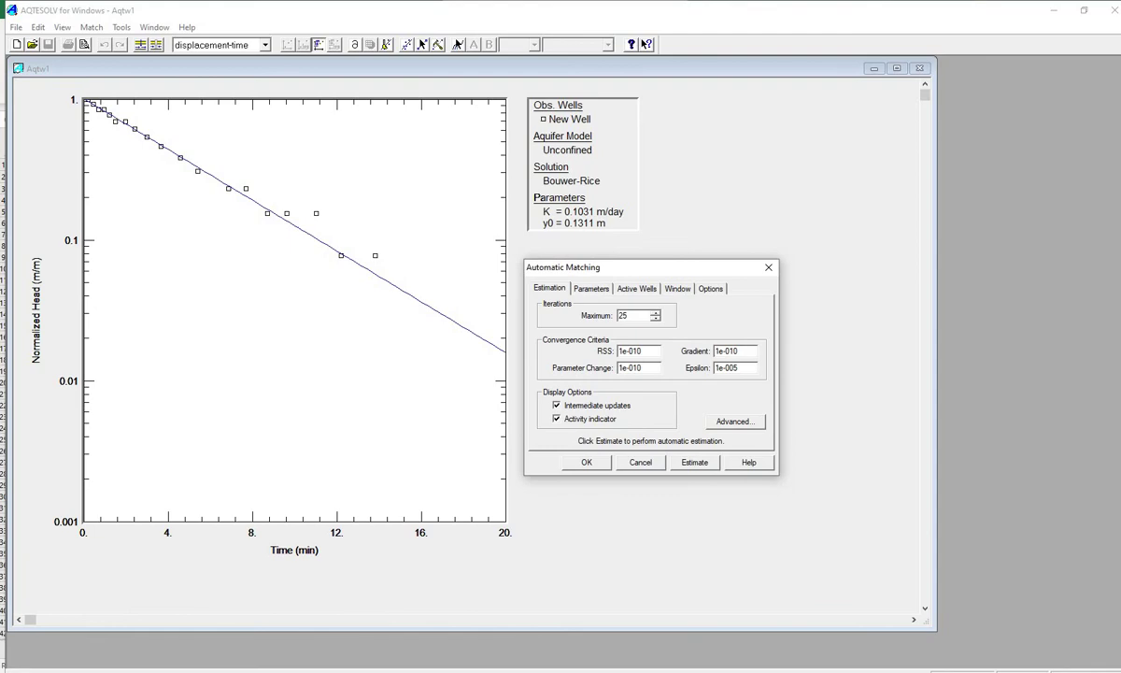
Step: In Excel, enter the Bouwer-Rice K of 0.1031 in P4 and copy the m/day unit into Q4
key("alt+Tab")
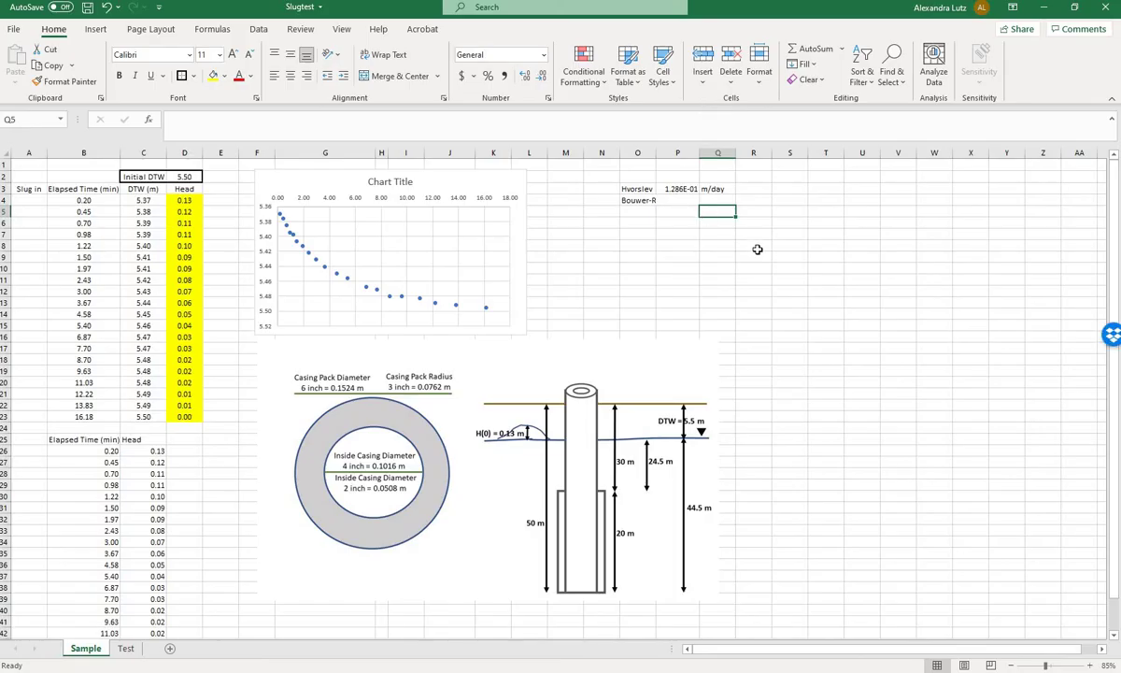
type("0.1031")
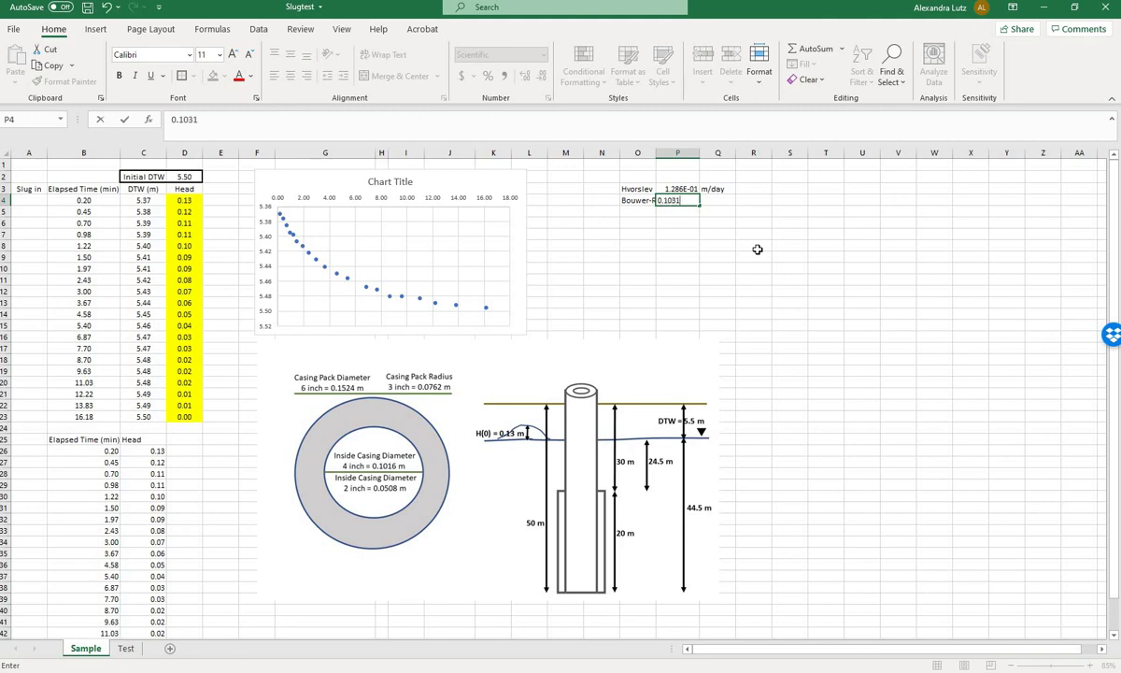
key("Return")
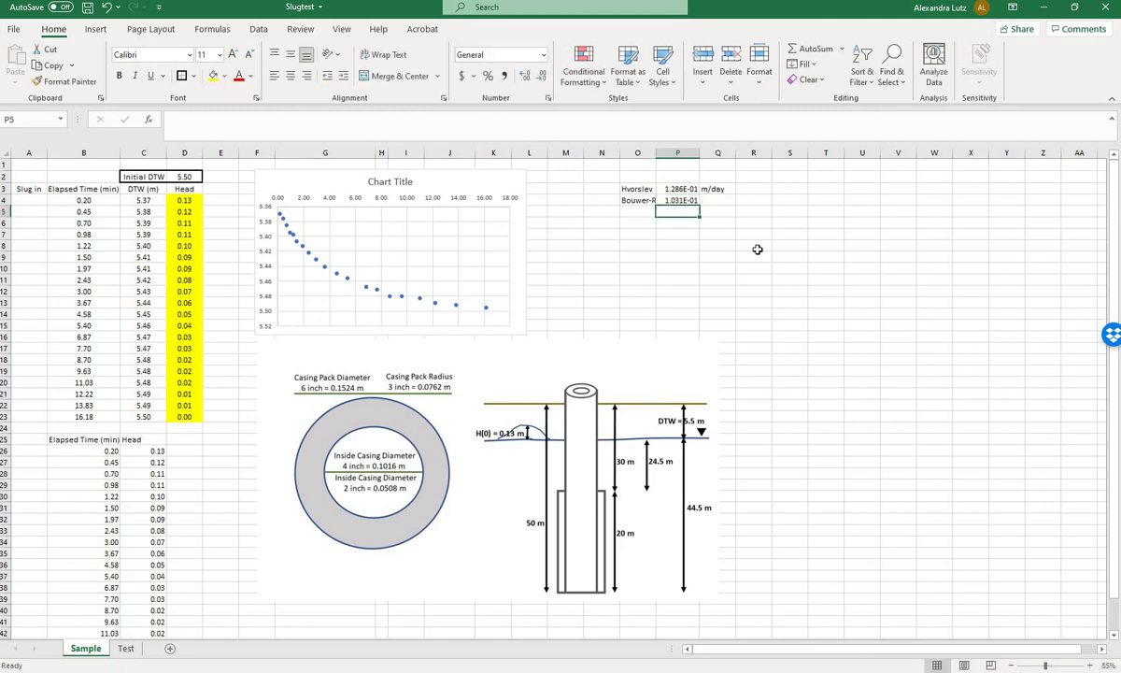
key("Up")
key("Up")
key("Right")
key("ctrl+c")
key("Down")
key("ctrl+v")
key("Down")
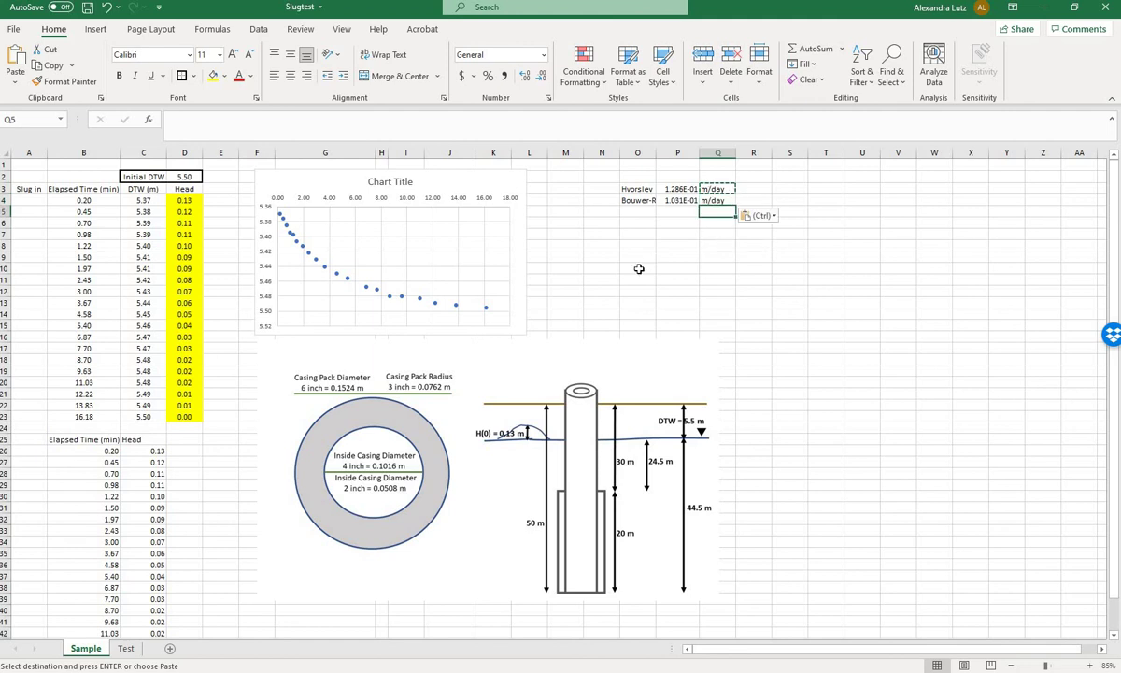